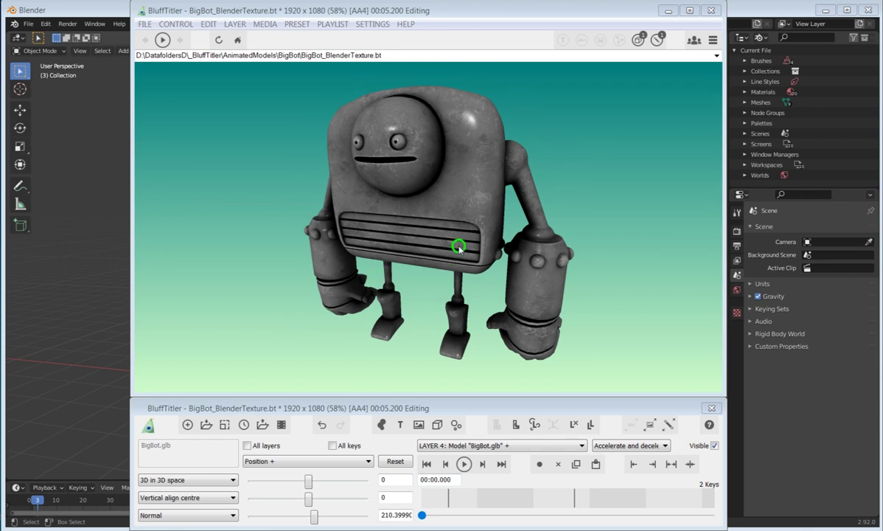
Step: Play the BigBot.glb preview animation in BluffTitler, then return to the empty Blender scene
left_click(274, 270)
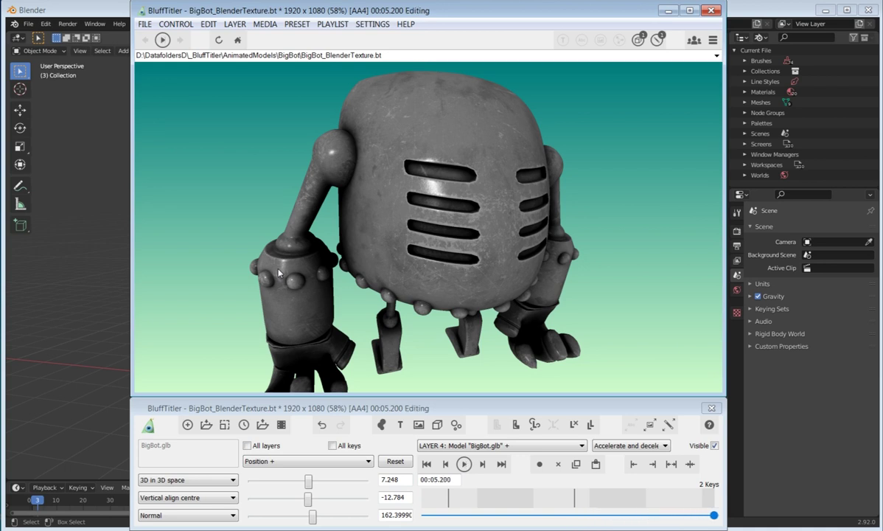
left_click(79, 183)
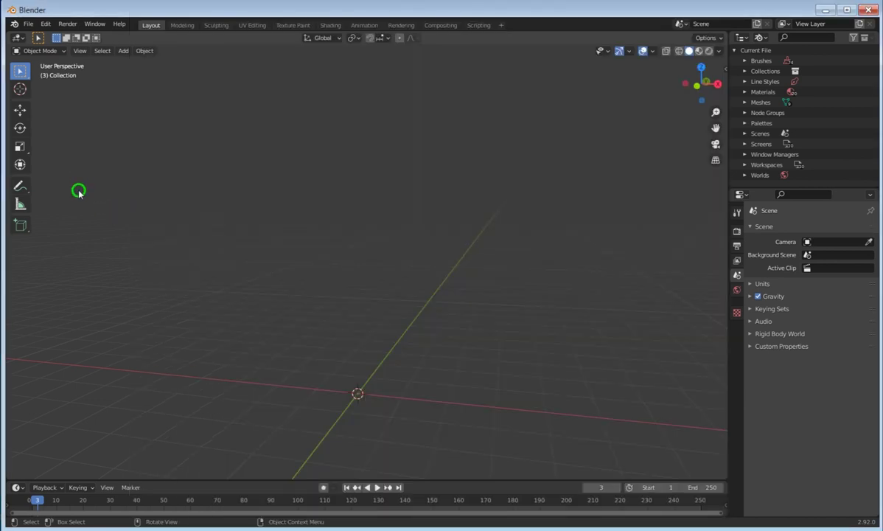
Step: Import BigBot.glb through File > Import > glTF 2.0, then deselect the robot
left_click(29, 25)
mouse_move(44, 163)
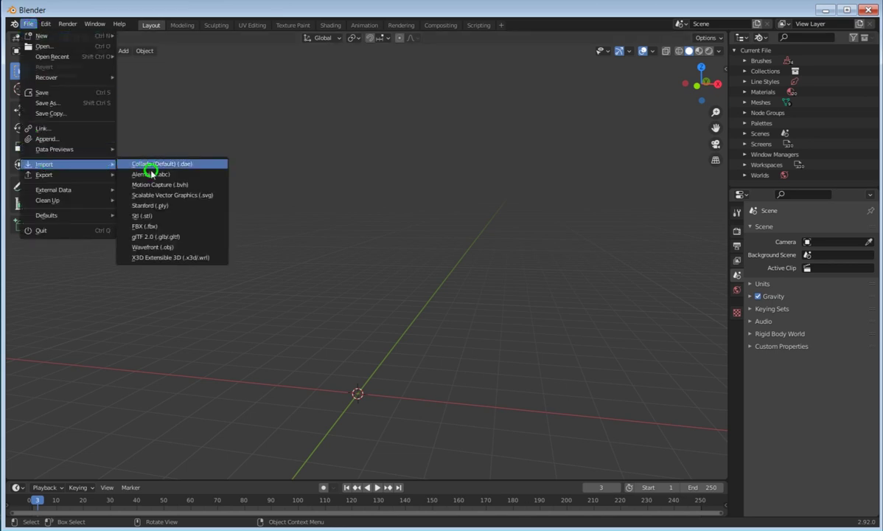
left_click(161, 237)
left_click(397, 207)
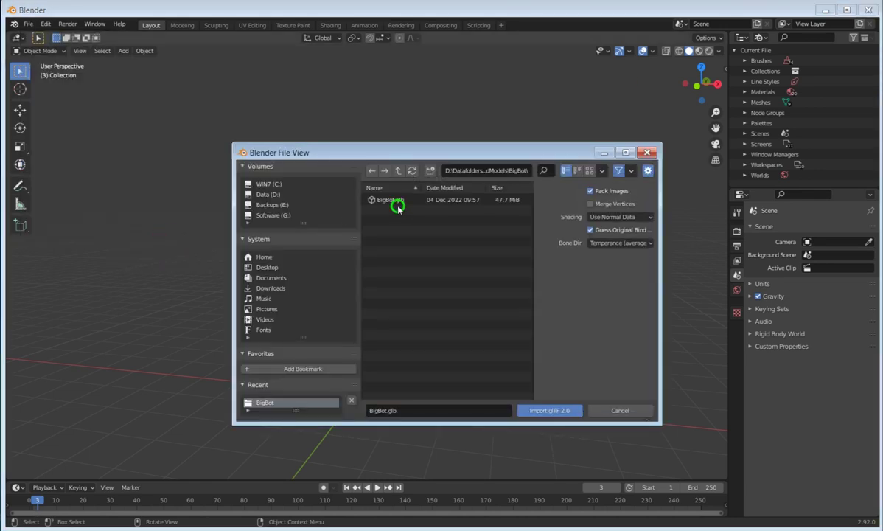
left_click(566, 412)
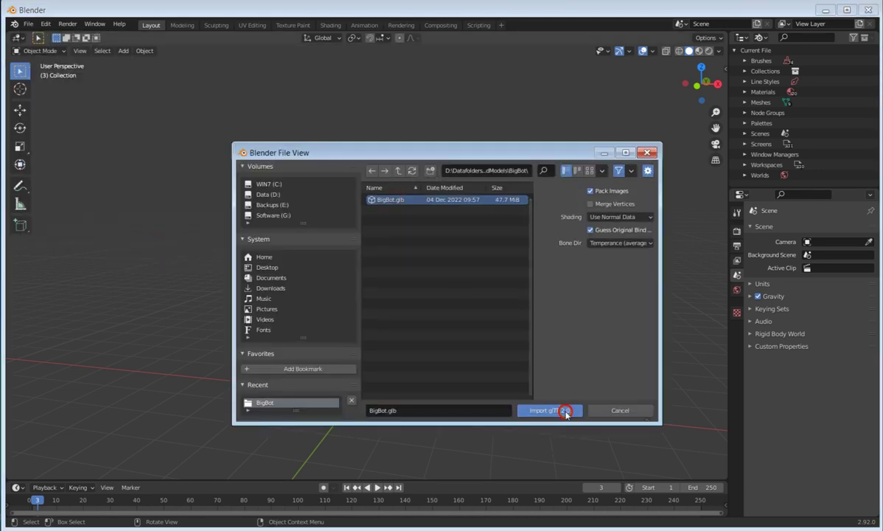
left_click(575, 390)
mouse_move(583, 354)
middle_mouse_down()
mouse_move(420, 359)
mouse_move(572, 359)
middle_mouse_up()
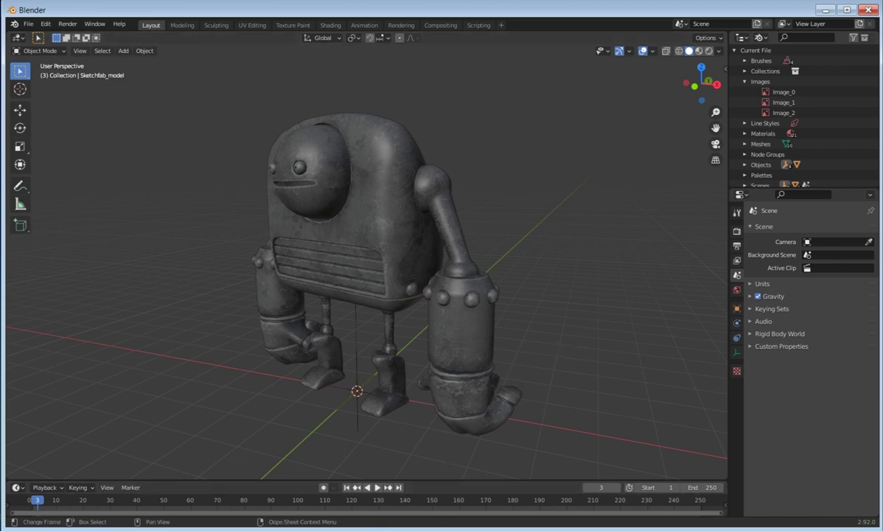
key("alt+Tab")
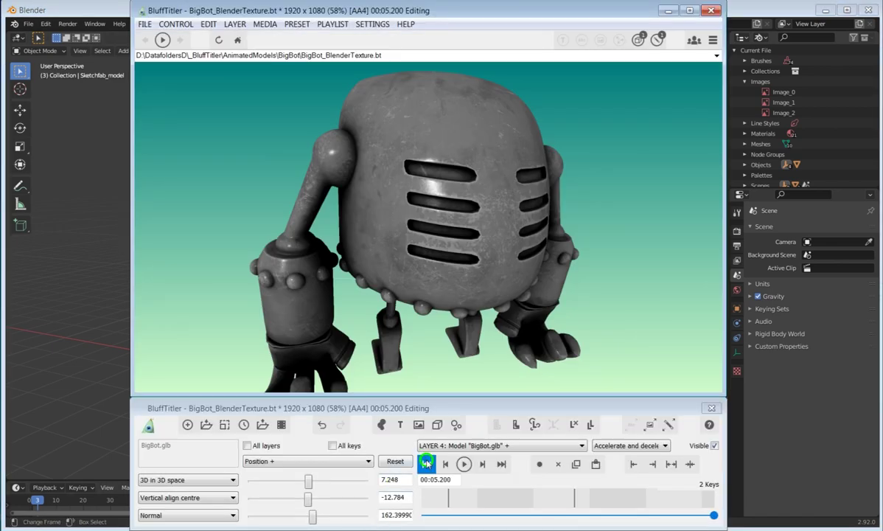
left_click(426, 463)
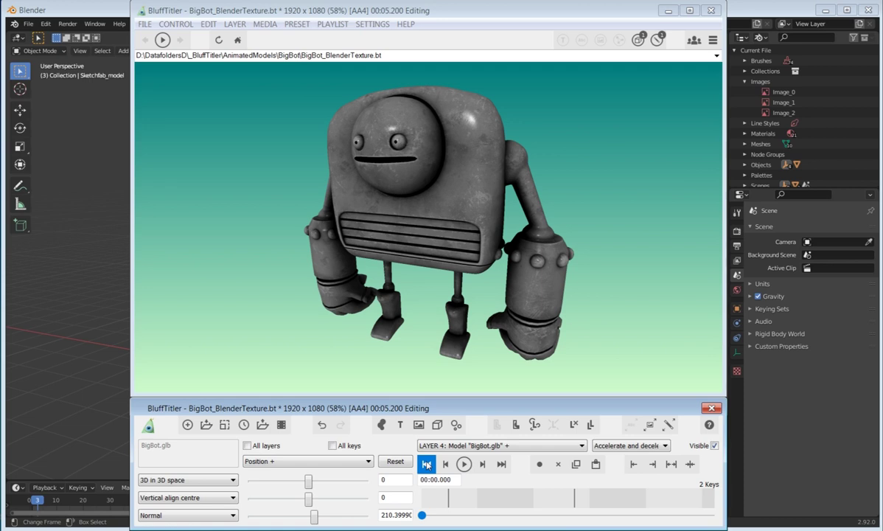
key("alt+Tab")
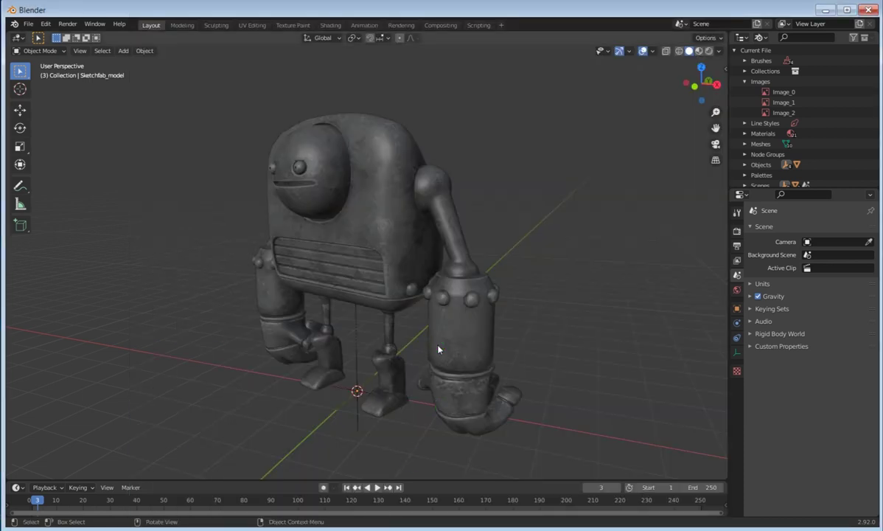
left_click(163, 406)
left_click(164, 405)
left_click(160, 404)
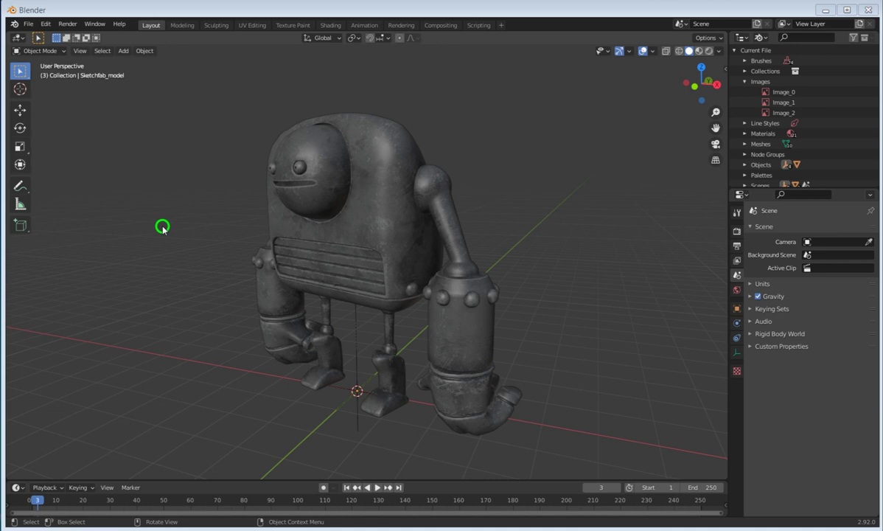
Step: Switch to the Texture Paint workspace and open the Image Editor's image browse list
left_click(291, 26)
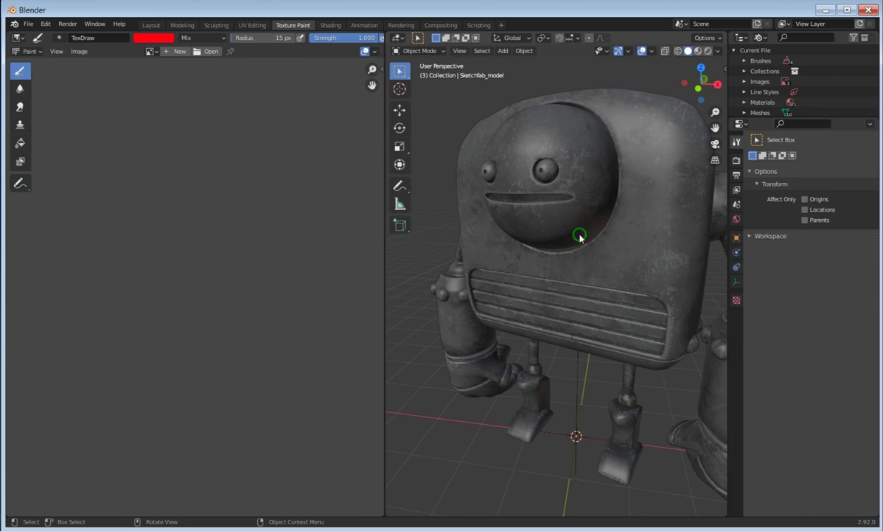
mouse_move(577, 236)
middle_mouse_down()
mouse_move(547, 234)
mouse_move(574, 237)
middle_mouse_up()
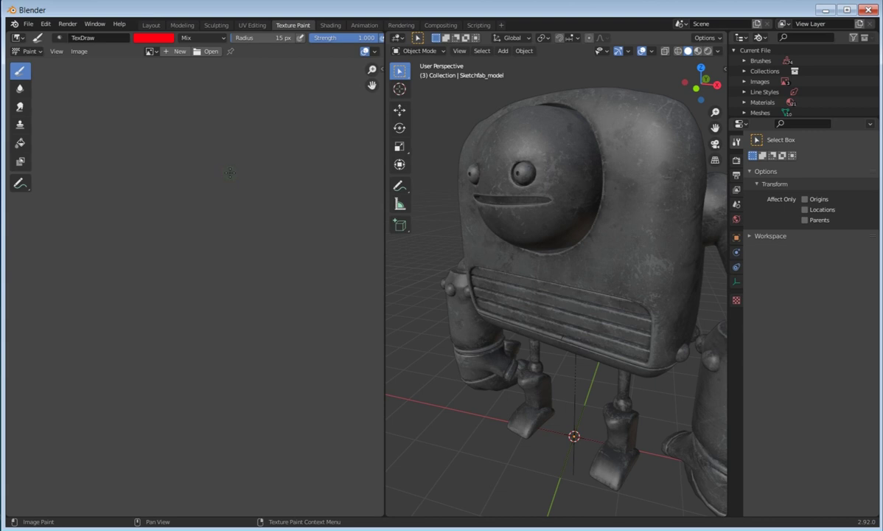
left_click(156, 53)
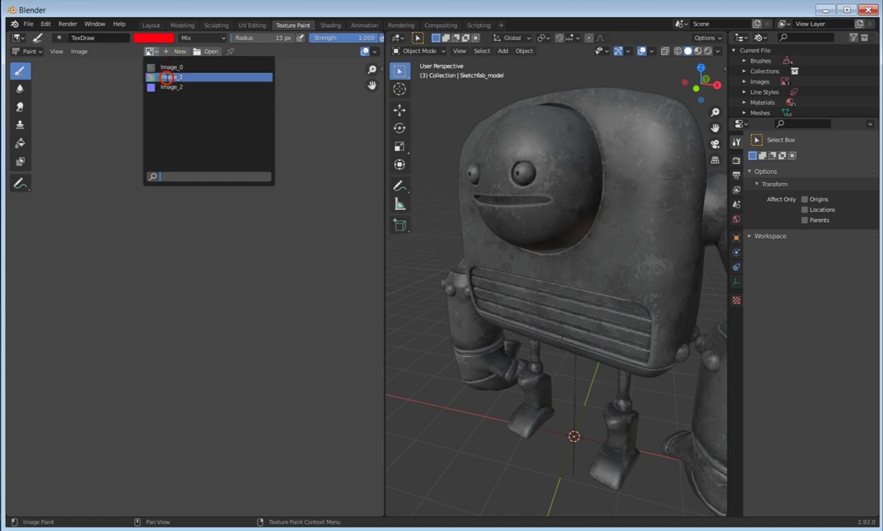
Step: Show Image_1 in the image editor and briefly preview the robot in Material Preview
left_click(163, 77)
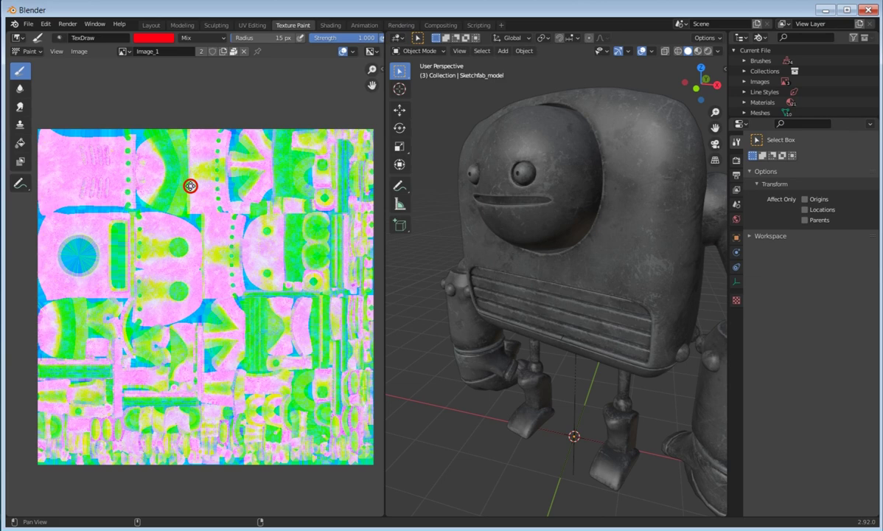
left_click(698, 51)
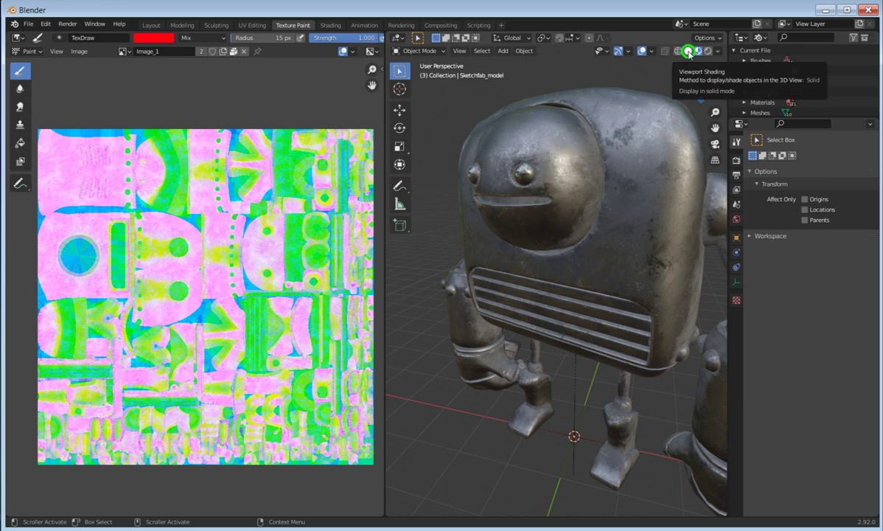
left_click(688, 51)
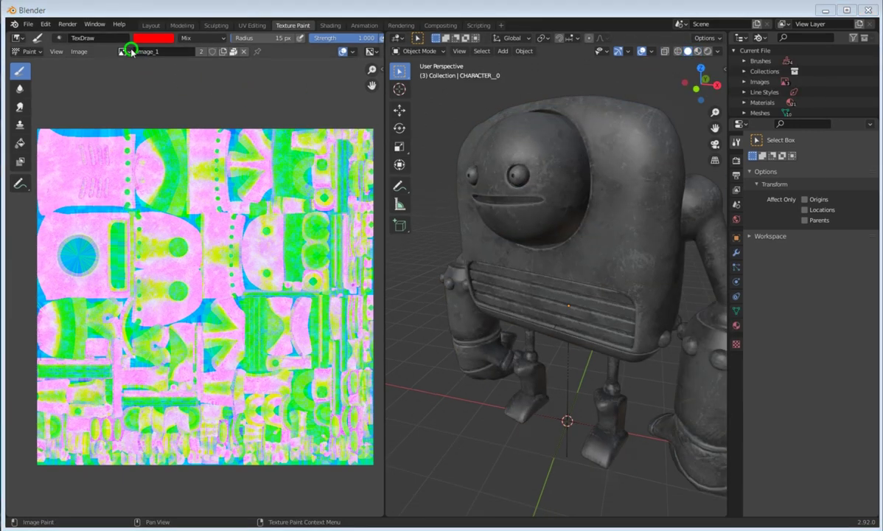
Step: Display the Image_2 normal map, then settle on the grey Image_0 texture
left_click(125, 51)
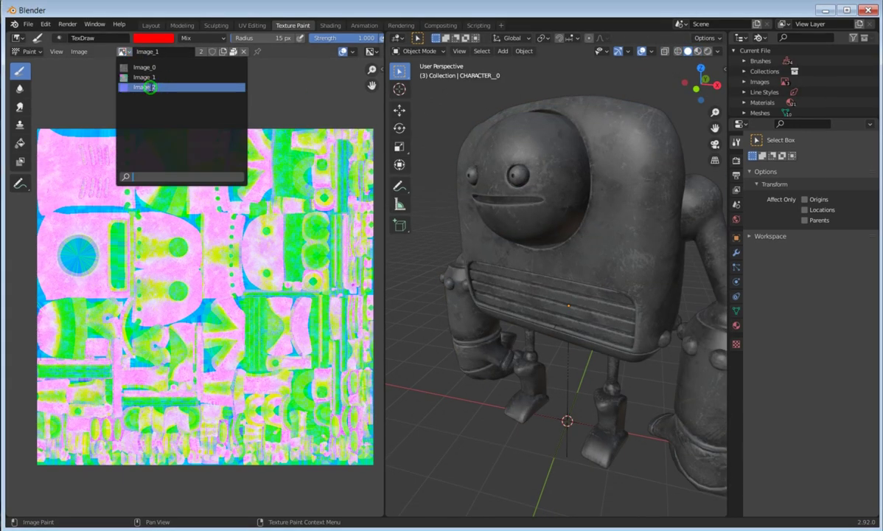
left_click(149, 87)
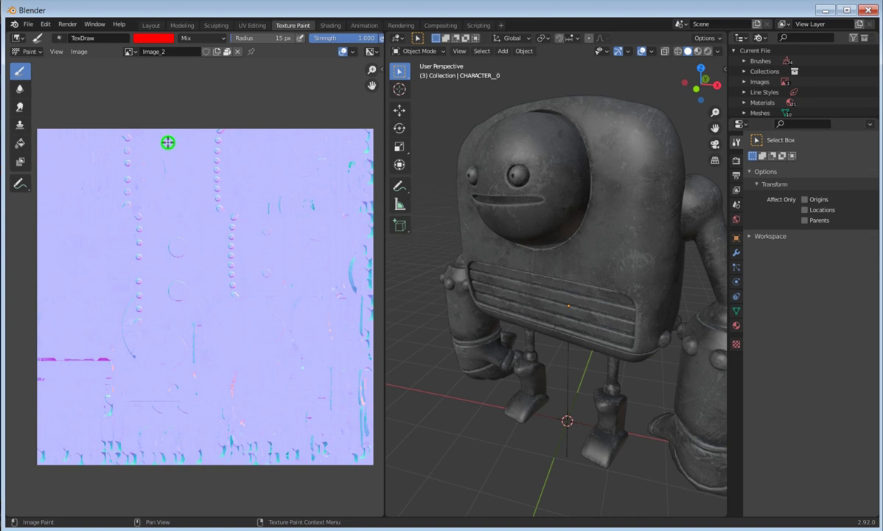
left_click(133, 52)
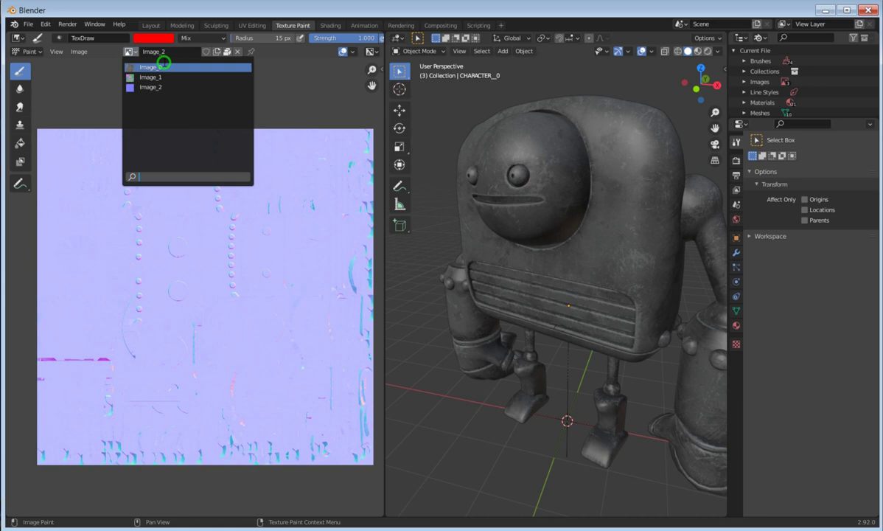
left_click(159, 67)
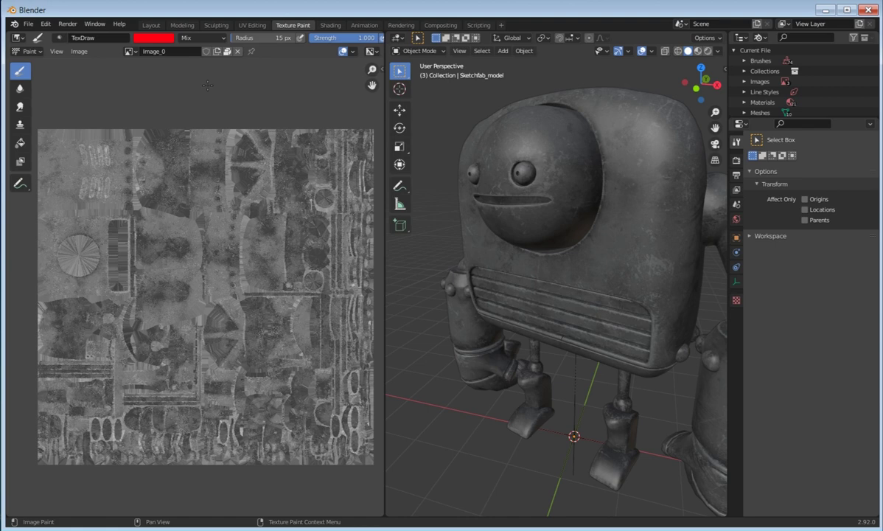
Step: Select and deselect the robot, then orbit behind it to face the vents on its back
left_click(208, 84)
left_click(627, 221)
left_click(426, 351)
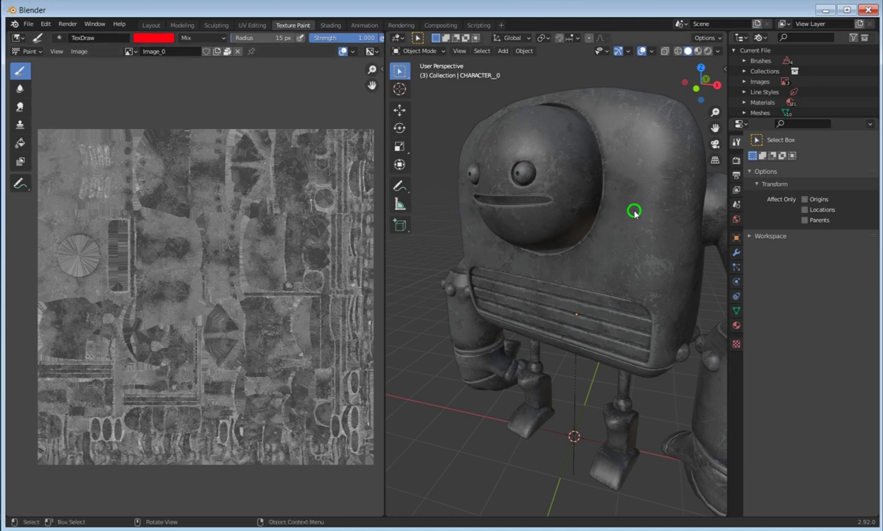
middle_click_drag(644, 212, 573, 223)
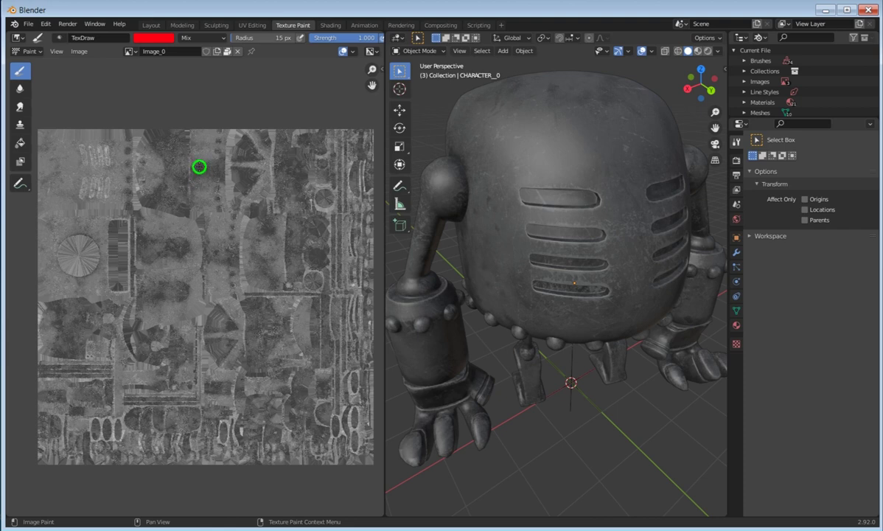
Step: Paint a red stroke on Image_0, then box-select the robot and switch to Texture Paint mode
mouse_move(63, 149)
left_mouse_down()
mouse_move(67, 199)
mouse_move(65, 151)
left_mouse_up()
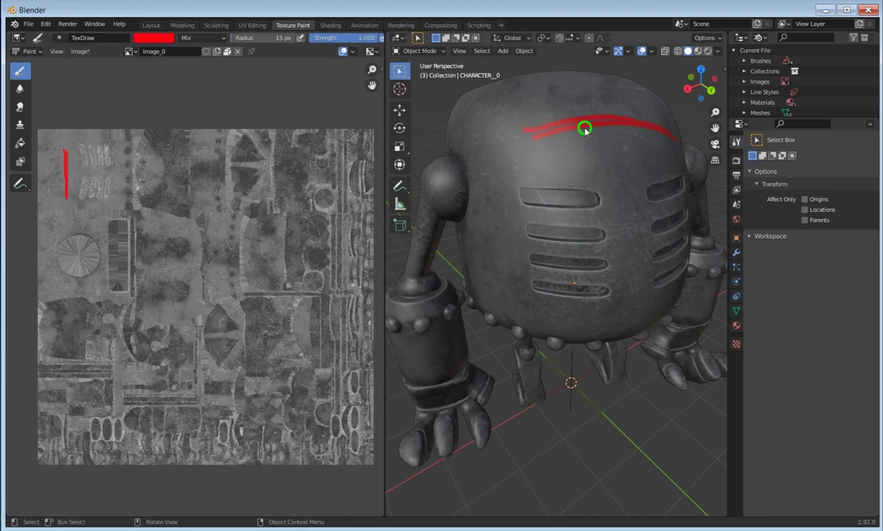
middle_click_drag(584, 135, 565, 146)
left_click_drag(575, 116, 514, 119)
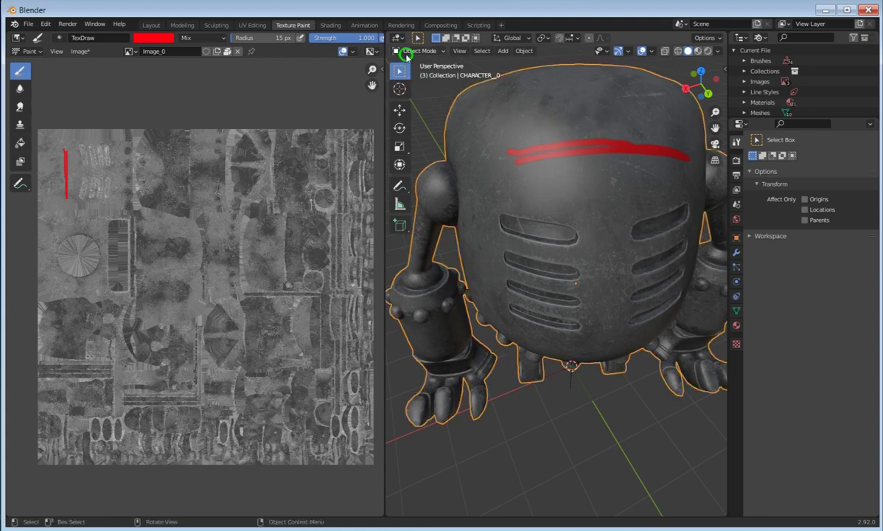
left_click(418, 51)
left_click(422, 120)
Step: Paint a red loop on the robot's back and a red band along the upper vent slot
mouse_move(606, 116)
left_mouse_down()
mouse_move(570, 122)
mouse_move(556, 146)
mouse_move(587, 177)
mouse_move(616, 168)
mouse_move(607, 119)
left_mouse_up()
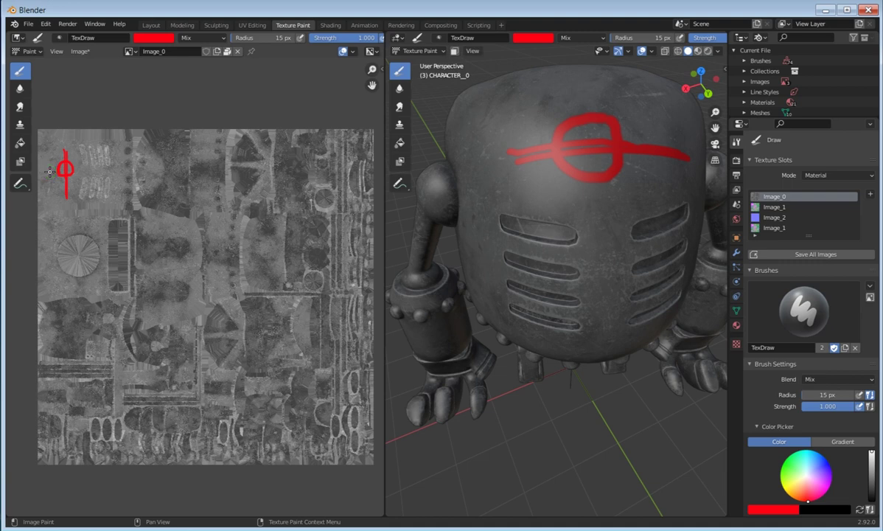
middle_click_drag(49, 172, 141, 200)
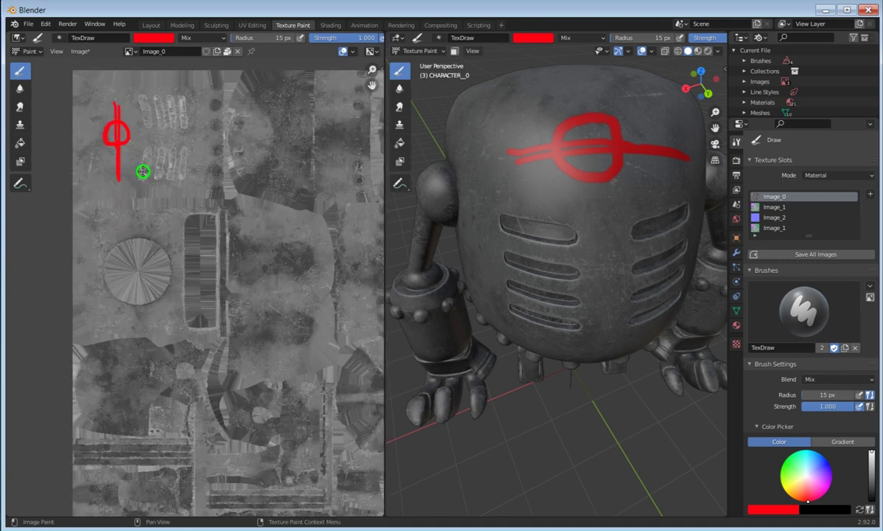
middle_click_drag(109, 148, 152, 197)
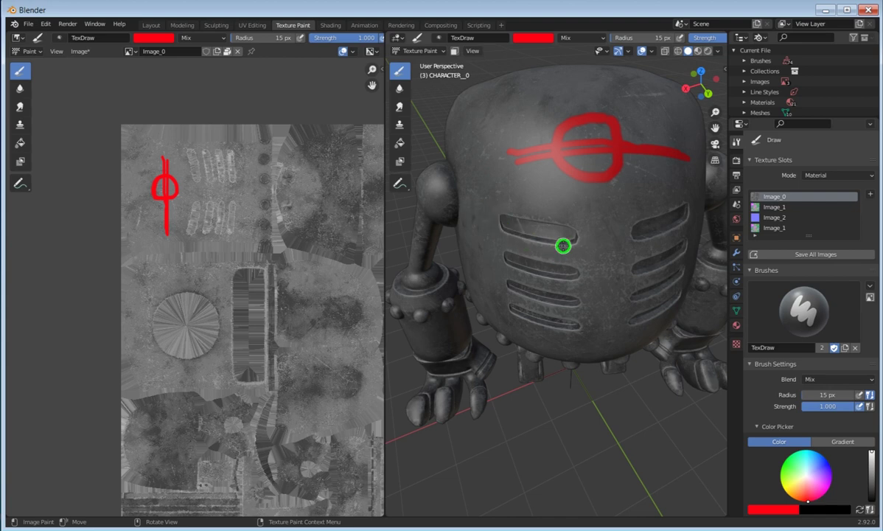
middle_click_drag(562, 246, 565, 227)
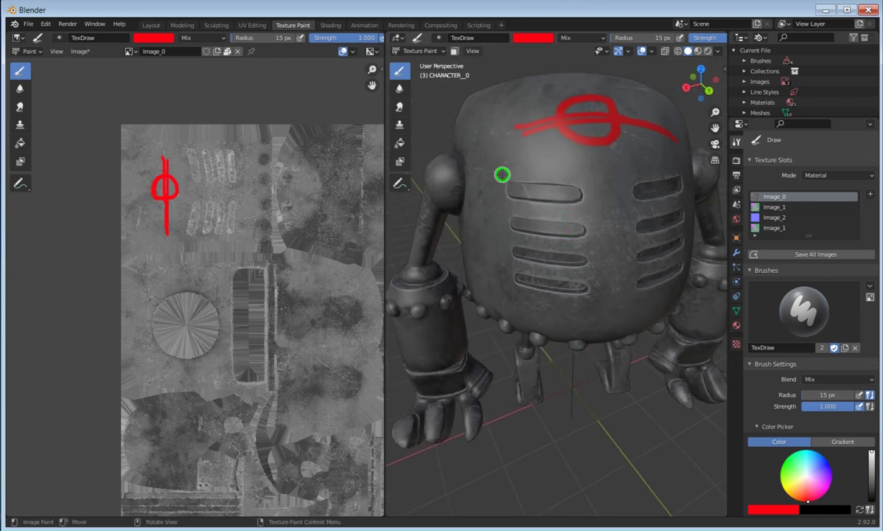
mouse_move(514, 189)
left_mouse_down()
mouse_move(564, 182)
mouse_move(524, 183)
mouse_move(504, 195)
mouse_move(586, 199)
mouse_move(516, 193)
left_mouse_up()
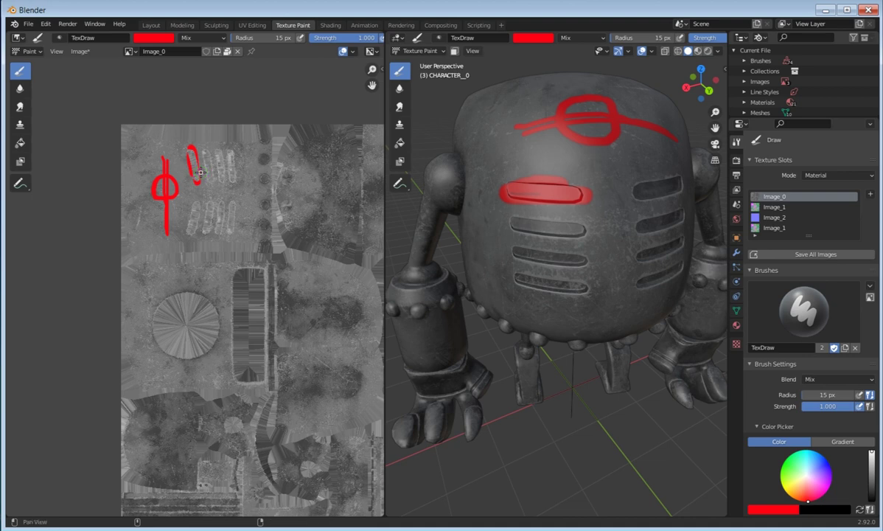
Step: Zoom and shift the texture view, then add a second red stroke on Image_0
scroll(203, 158, "up", 2)
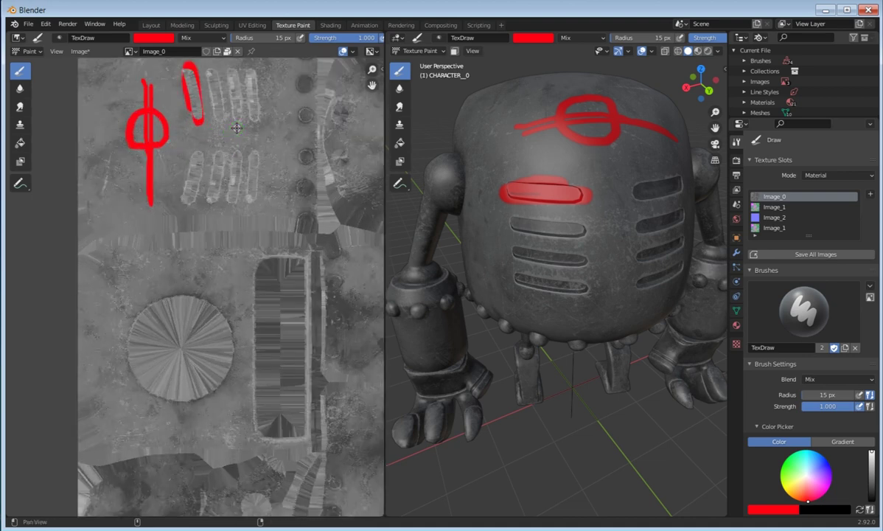
middle_click_drag(237, 128, 233, 234)
left_click_drag(207, 193, 210, 229)
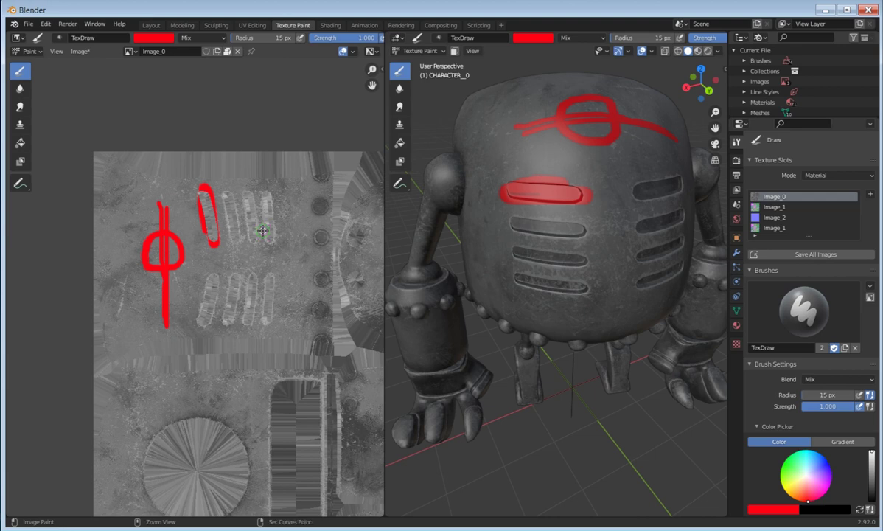
Step: Undo the red vent band and head circle, then add a test red stroke to the texture
key("ctrl+z")
key("ctrl+z")
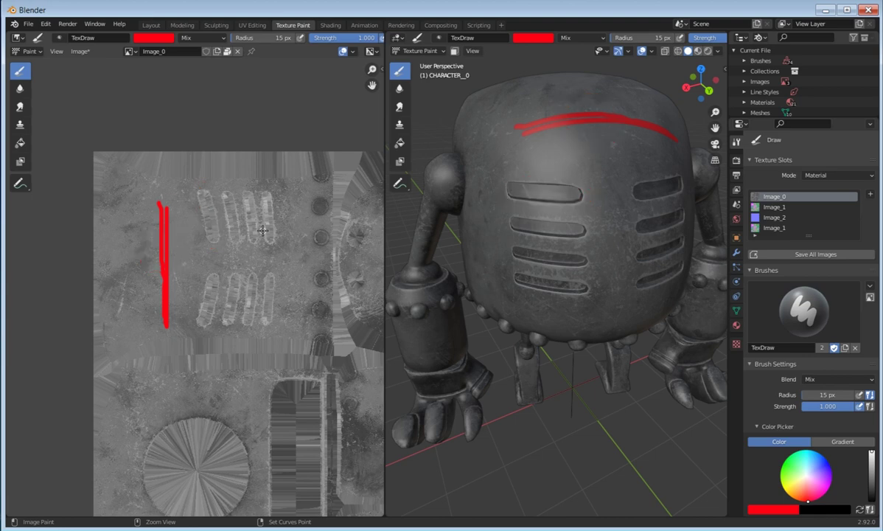
key("ctrl+z")
scroll(263, 230, "down", 3)
left_click_drag(301, 318, 261, 261)
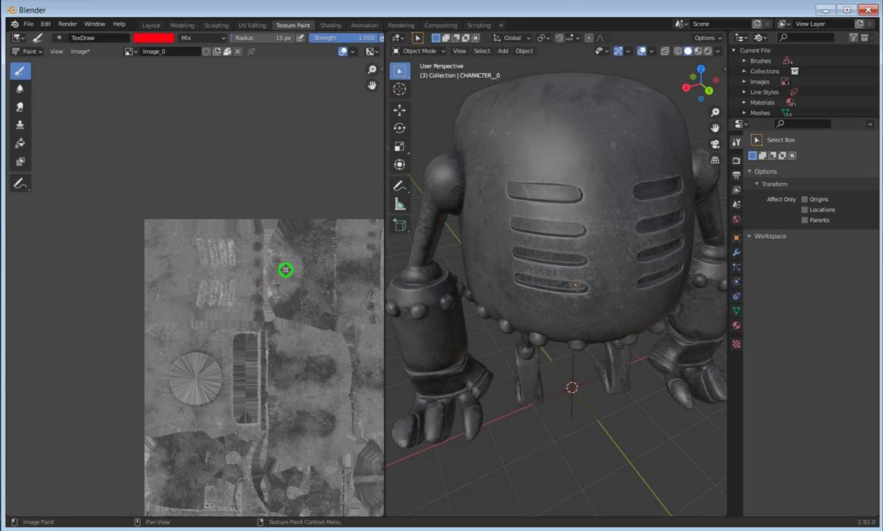
middle_click_drag(258, 259, 164, 82)
scroll(207, 178, "down", 2)
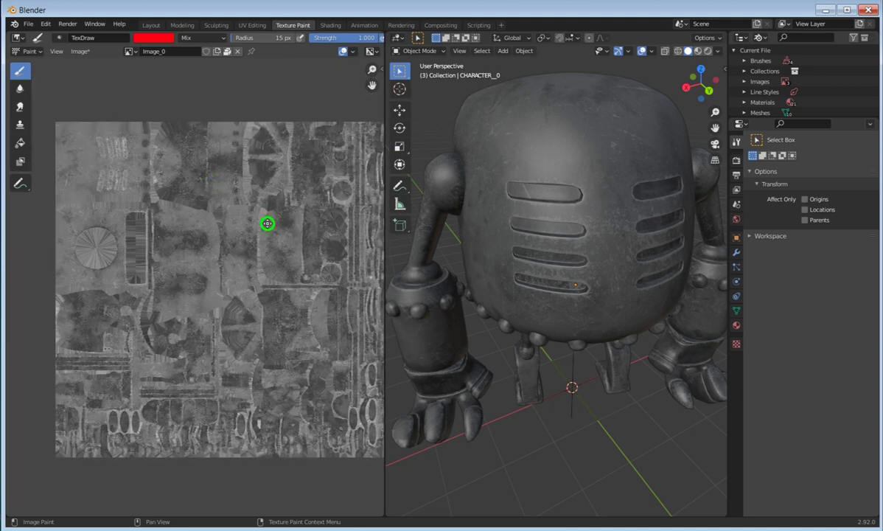
middle_click_drag(265, 223, 248, 205)
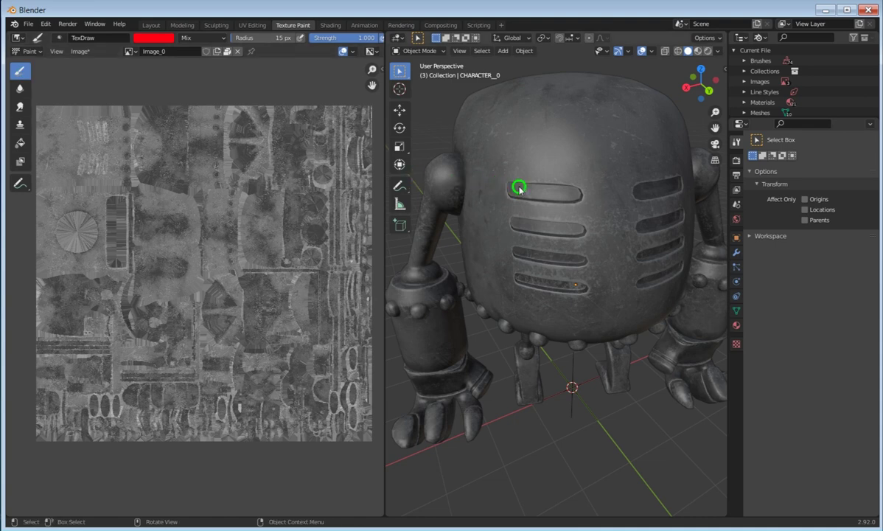
scroll(519, 189, "up", 2)
Step: Return to Texture Paint mode and brush a clean red band inside the top vent slot
left_click(418, 50)
left_click(422, 121)
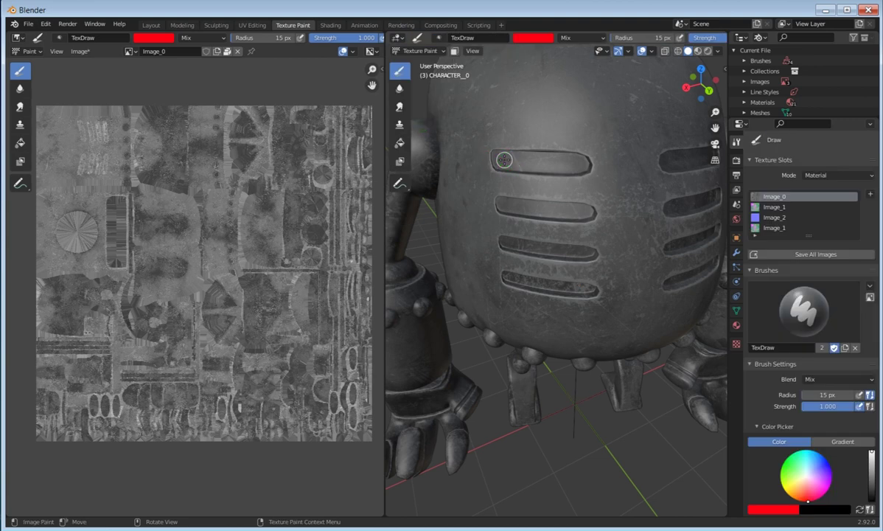
left_click_drag(504, 160, 577, 166)
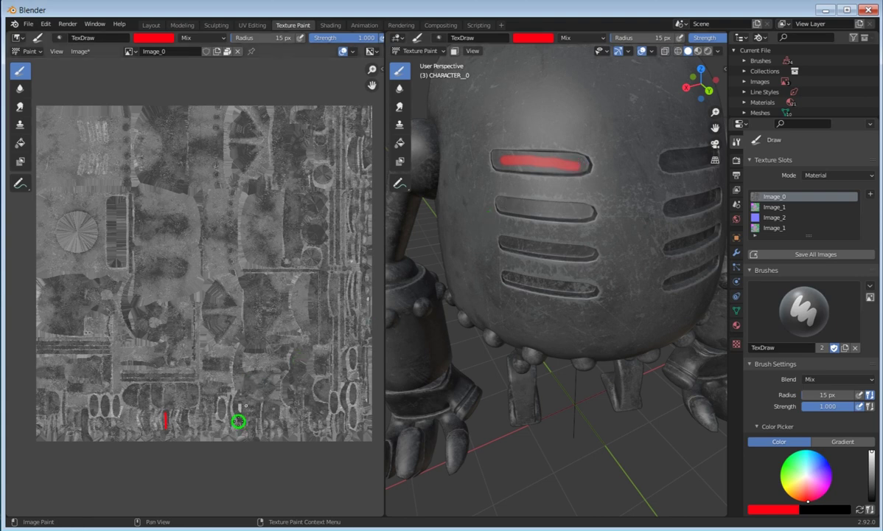
scroll(166, 458, "up", 2)
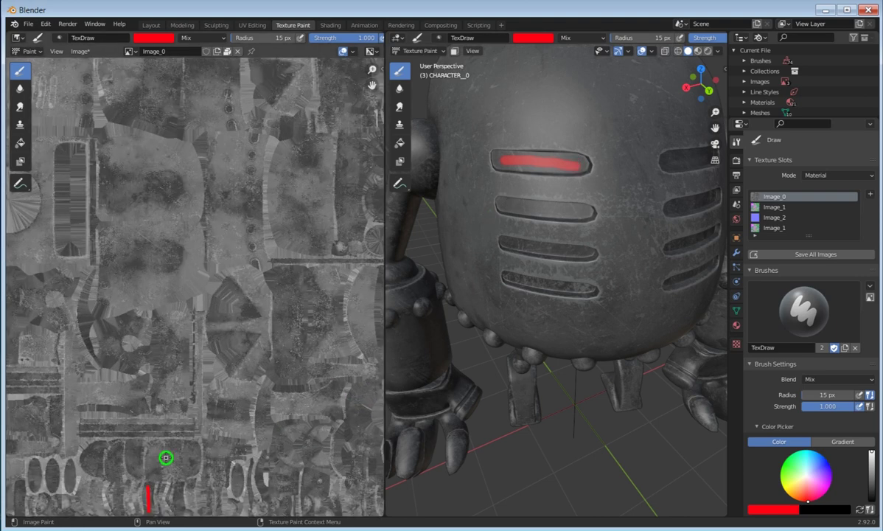
middle_click_drag(168, 457, 178, 341)
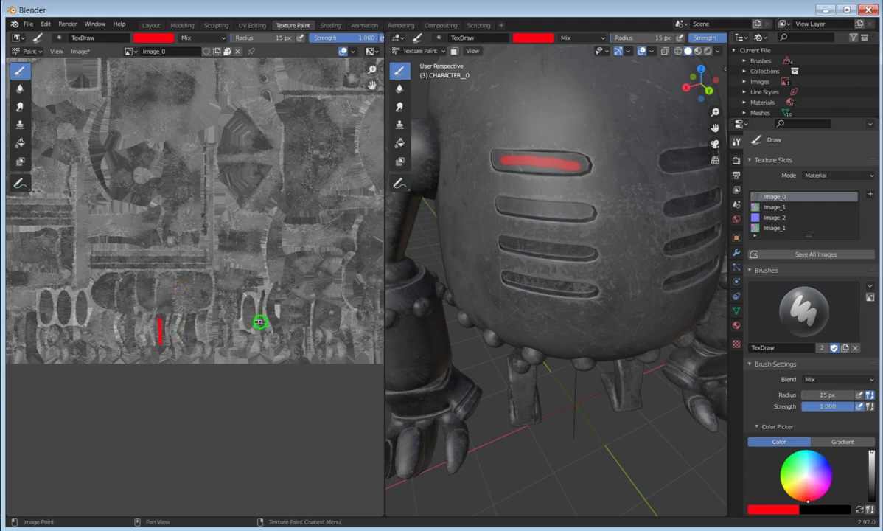
scroll(259, 319, "down", 2)
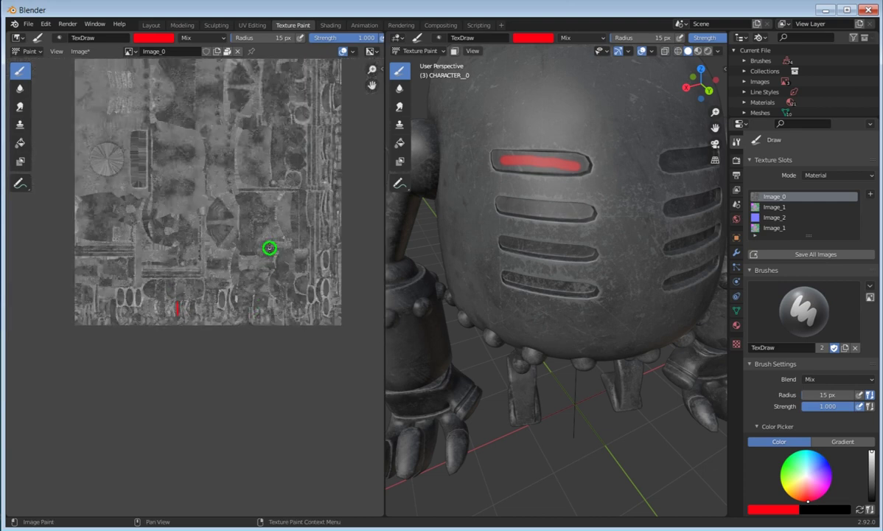
middle_click_drag(269, 248, 263, 353)
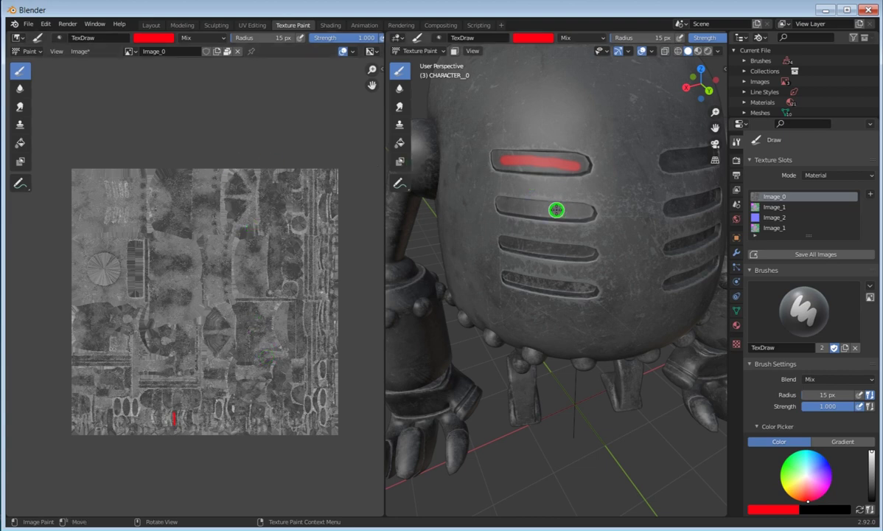
Step: Set the brush colour to fully saturated yellow and paint along the second vent slot
left_click(151, 38)
left_click(158, 101)
left_click_drag(158, 101, 135, 114)
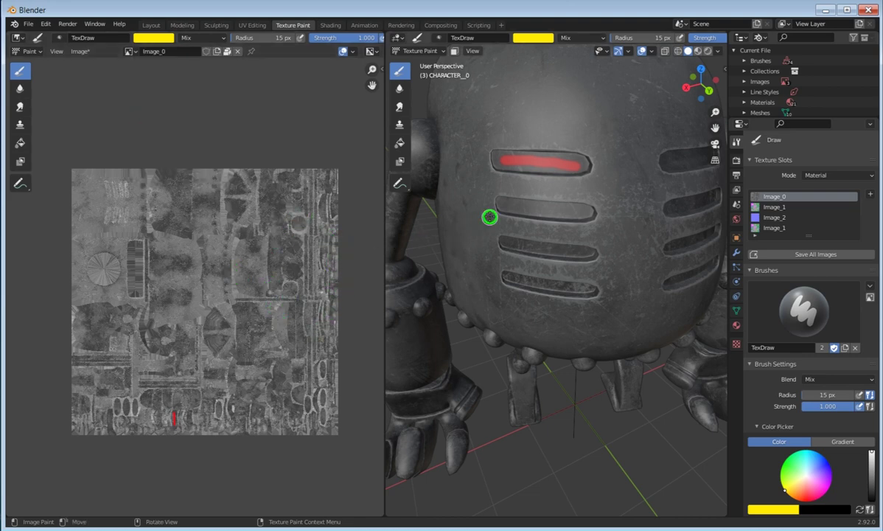
left_click_drag(499, 209, 579, 208)
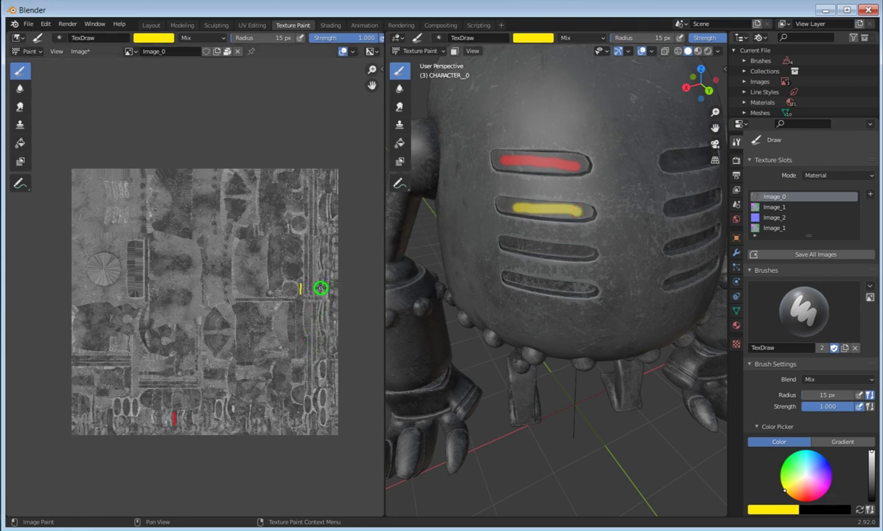
Step: Zoom and pan the image editor to find the yellow stroke on Image_0
scroll(309, 299, "up", 2)
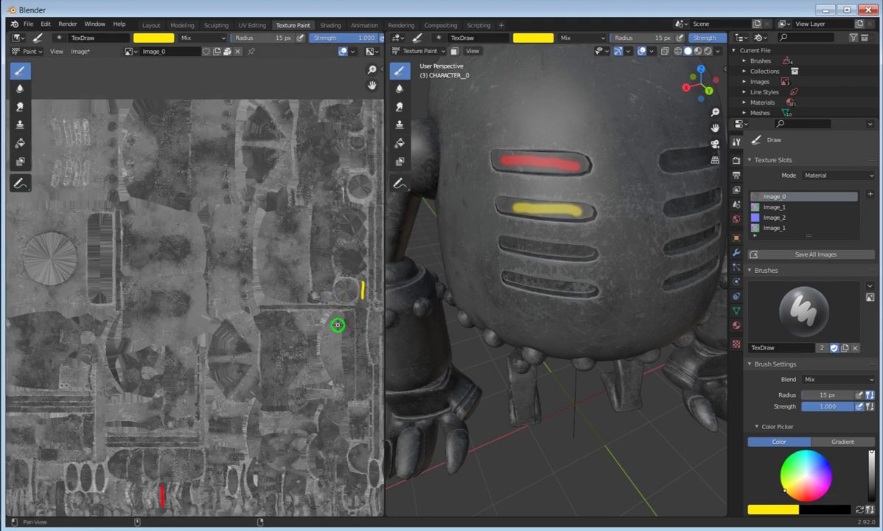
middle_click_drag(335, 322, 223, 325)
scroll(259, 287, "up", 1)
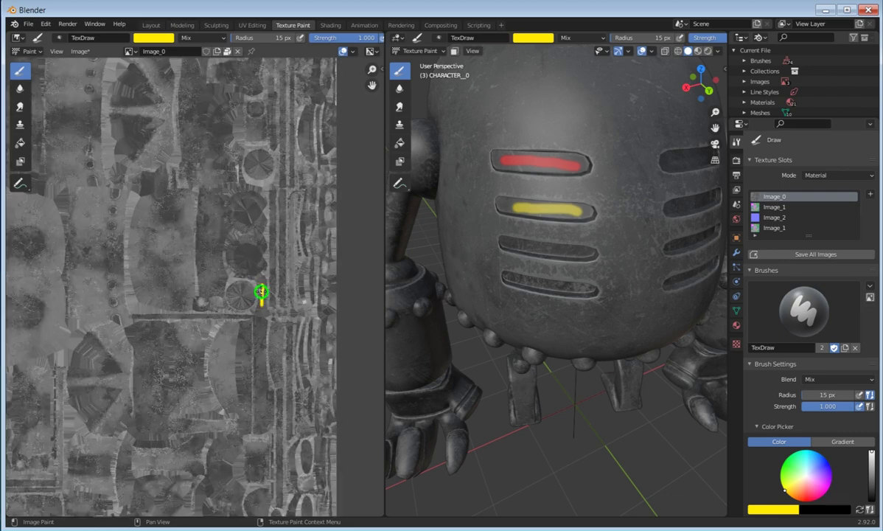
scroll(278, 321, "up", 1)
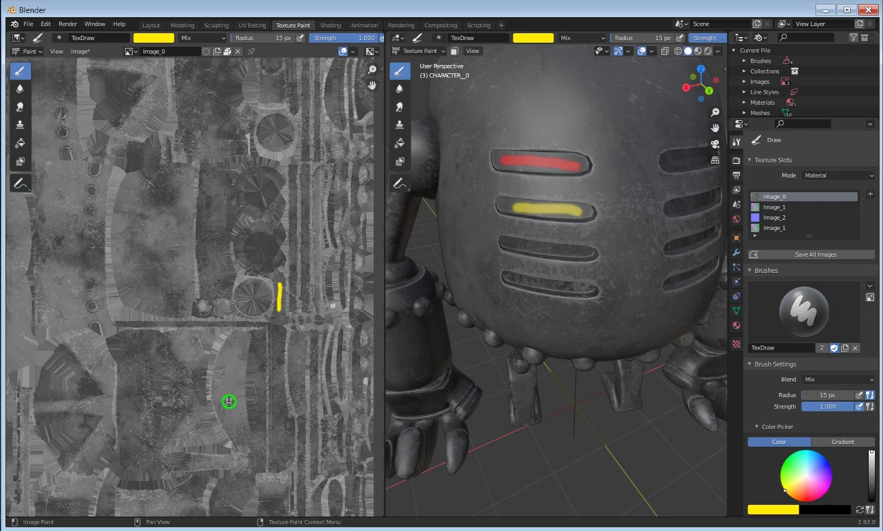
middle_click_drag(219, 405, 376, 175)
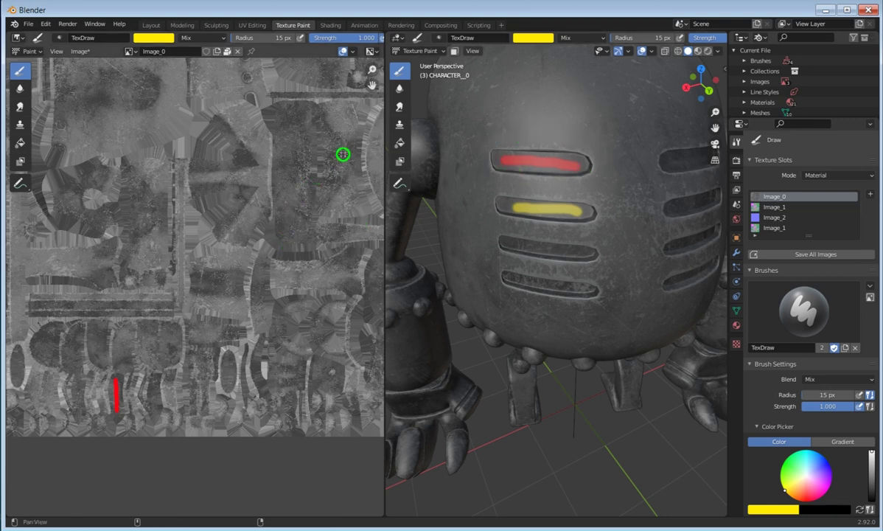
mouse_move(342, 154)
middle_mouse_down()
mouse_move(275, 156)
mouse_move(181, 300)
middle_mouse_up()
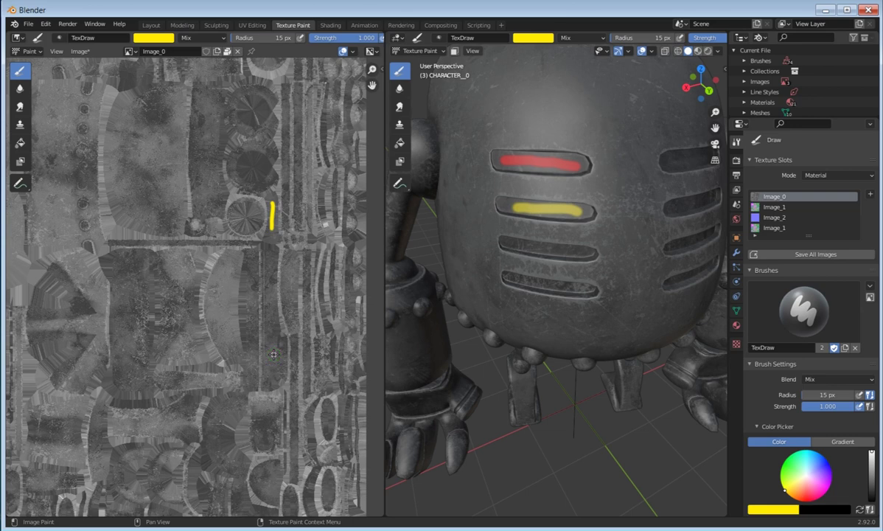
scroll(288, 204, "up", 4)
mouse_move(290, 208)
middle_mouse_down()
mouse_move(272, 250)
mouse_move(134, 394)
middle_mouse_up()
scroll(202, 284, "up", 1)
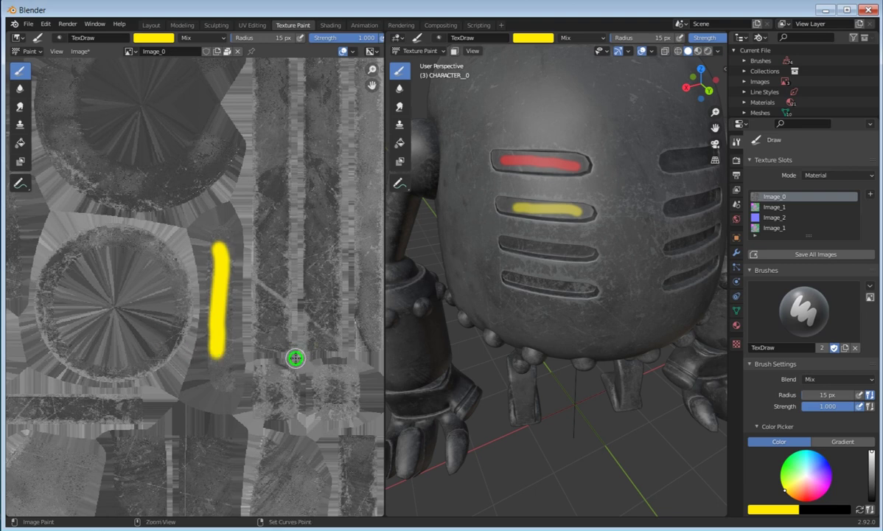
Step: Undo the yellow stroke, enable Display Texture Paint UVs, and fill the second vent's island yellow
key("ctrl+z")
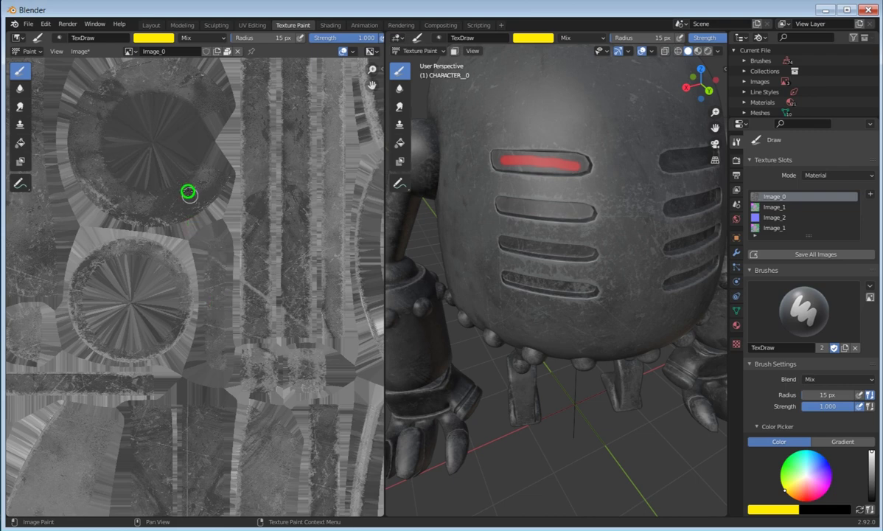
left_click(56, 51)
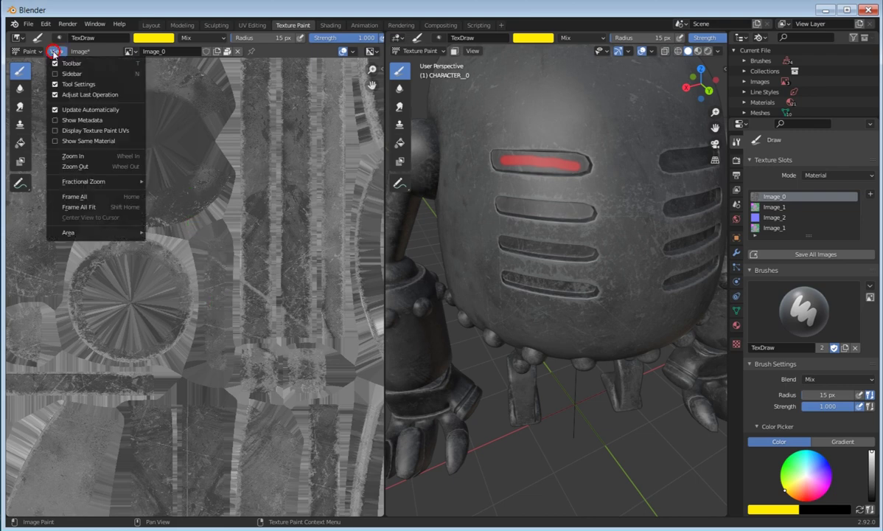
left_click(87, 130)
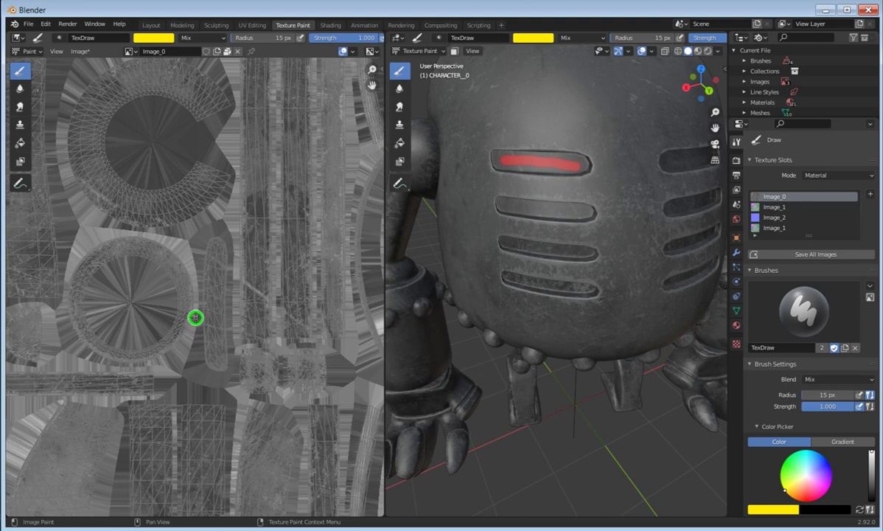
scroll(194, 316, "up", 2)
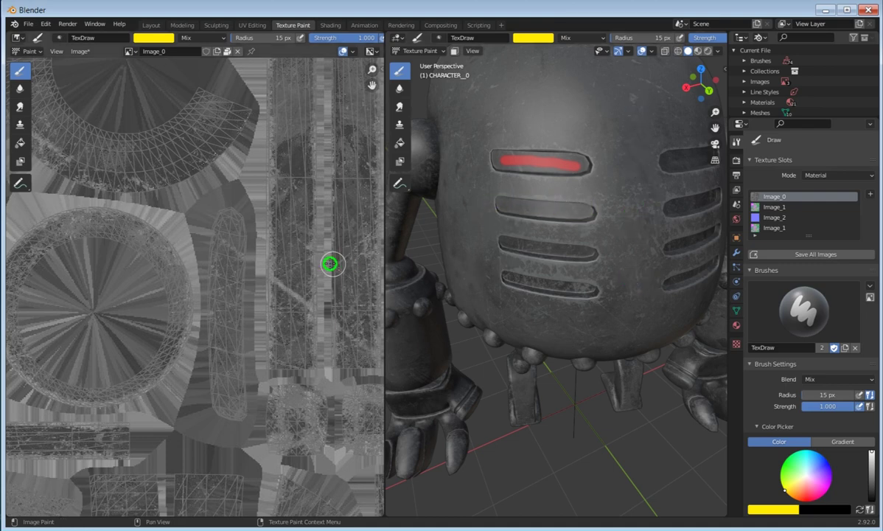
mouse_move(238, 214)
left_mouse_down()
mouse_move(213, 218)
mouse_move(209, 374)
mouse_move(211, 393)
mouse_move(235, 419)
mouse_move(247, 378)
mouse_move(237, 216)
mouse_move(221, 220)
mouse_move(230, 229)
mouse_move(234, 397)
mouse_move(222, 386)
mouse_move(219, 238)
mouse_move(224, 381)
left_mouse_up()
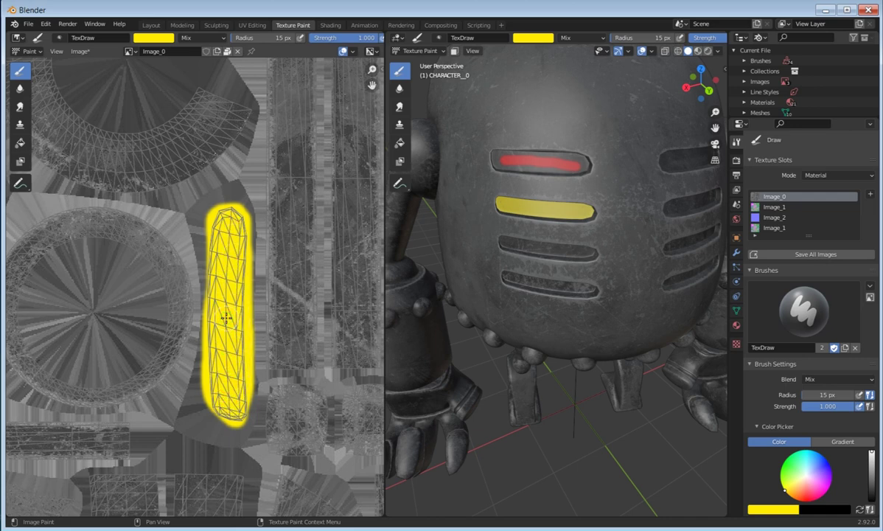
Step: Paint a stray yellow stroke on the texture, then undo it
scroll(226, 319, "down", 8)
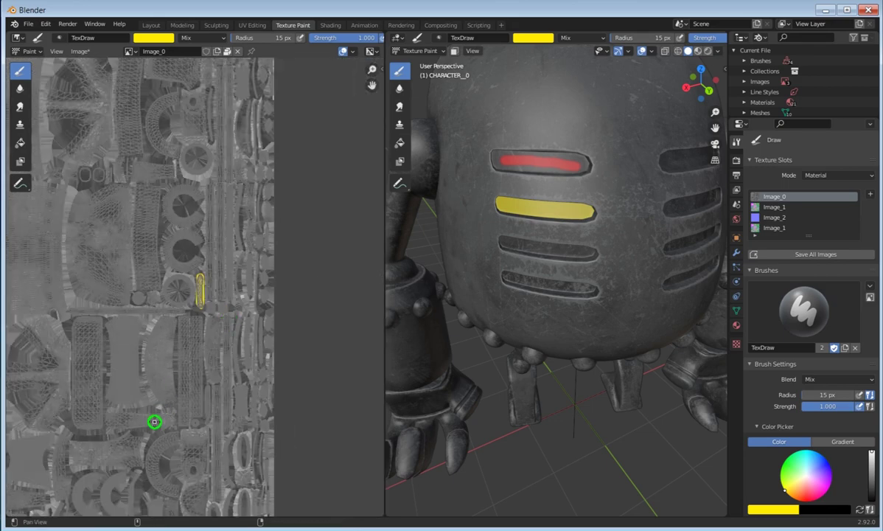
middle_click_drag(161, 423, 16, 247)
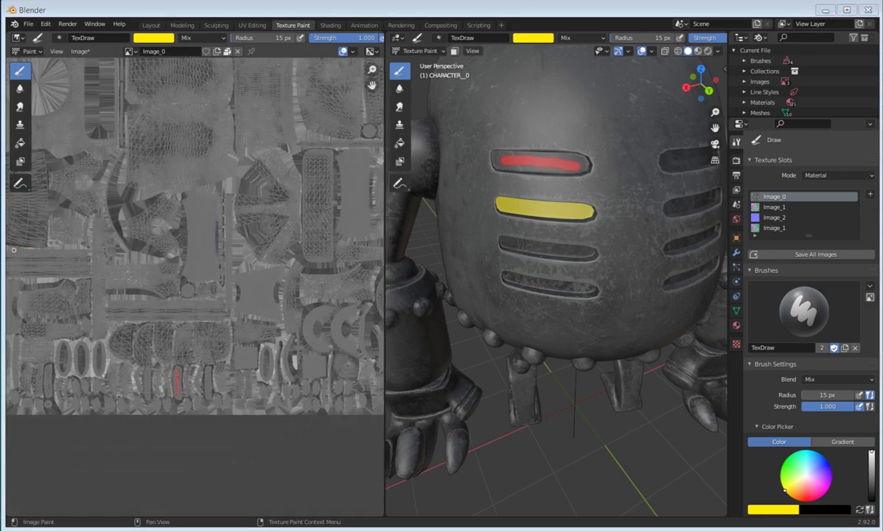
left_click_drag(114, 367, 138, 324)
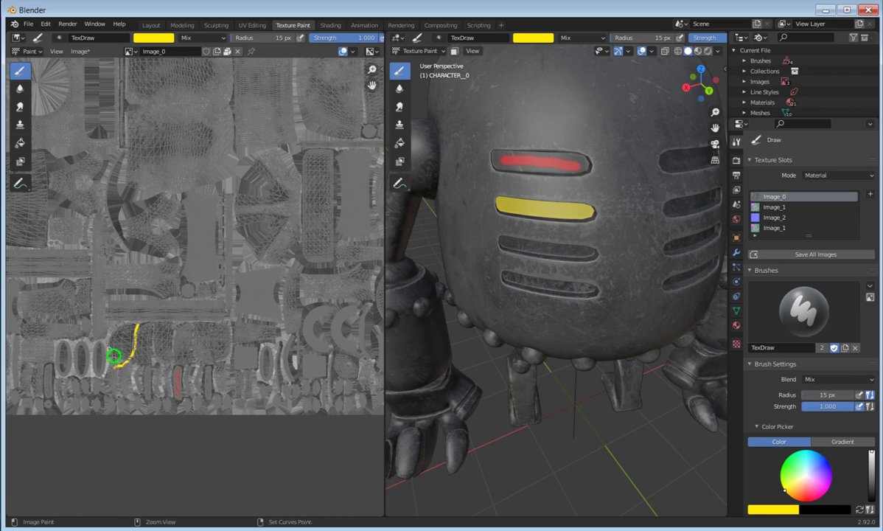
key("ctrl+z")
Step: Bring the red vent strip into view and change the brush colour to red
scroll(158, 362, "up", 2)
mouse_move(189, 389)
middle_mouse_down()
mouse_move(193, 462)
mouse_move(209, 322)
mouse_move(225, 414)
middle_mouse_up()
scroll(222, 339, "up", 3)
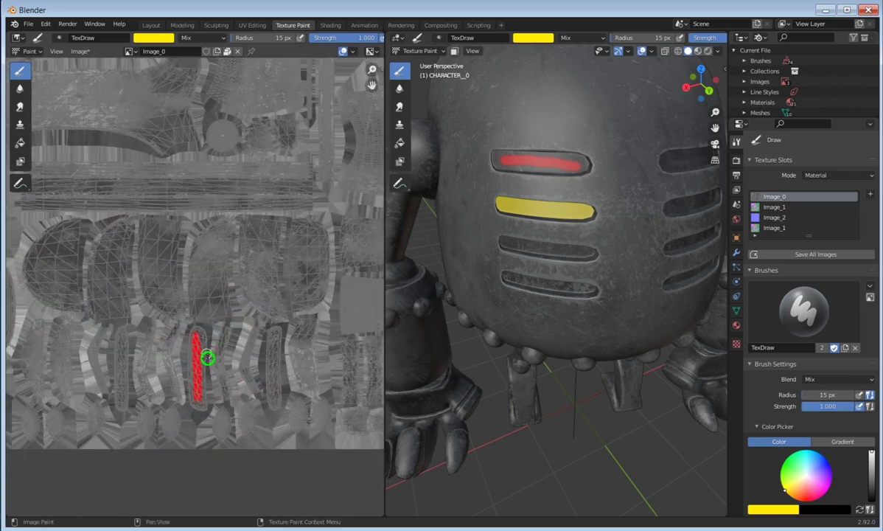
scroll(208, 357, "up", 3)
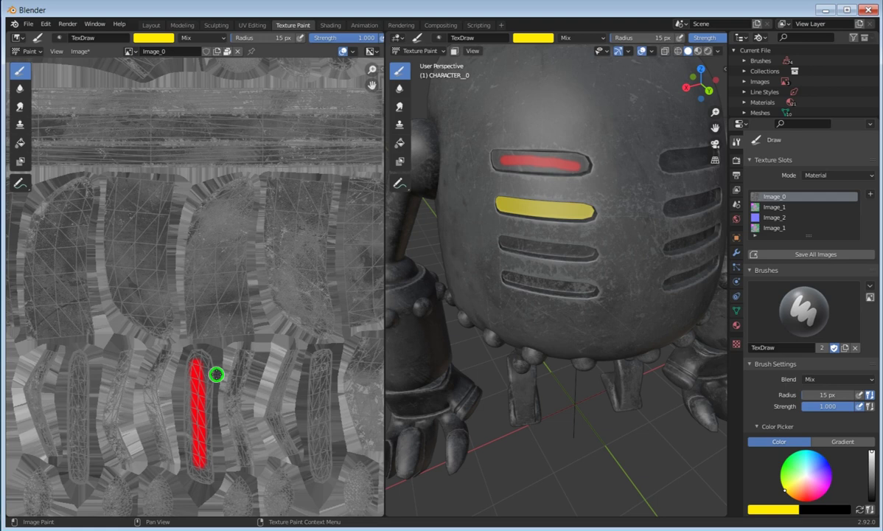
left_click(157, 43)
mouse_move(170, 109)
left_mouse_down()
mouse_move(177, 112)
mouse_move(178, 146)
left_mouse_up()
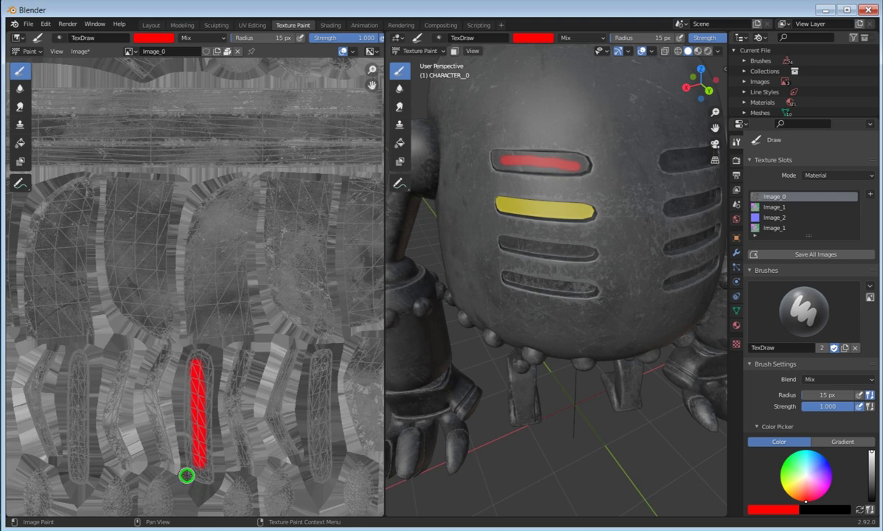
Step: Fill the vent's UV strip solid red, adding a few extra red marks around it
mouse_move(187, 474)
left_mouse_down()
mouse_move(181, 372)
mouse_move(190, 354)
mouse_move(204, 369)
mouse_move(203, 454)
mouse_move(192, 476)
left_mouse_up()
left_click_drag(208, 413, 205, 353)
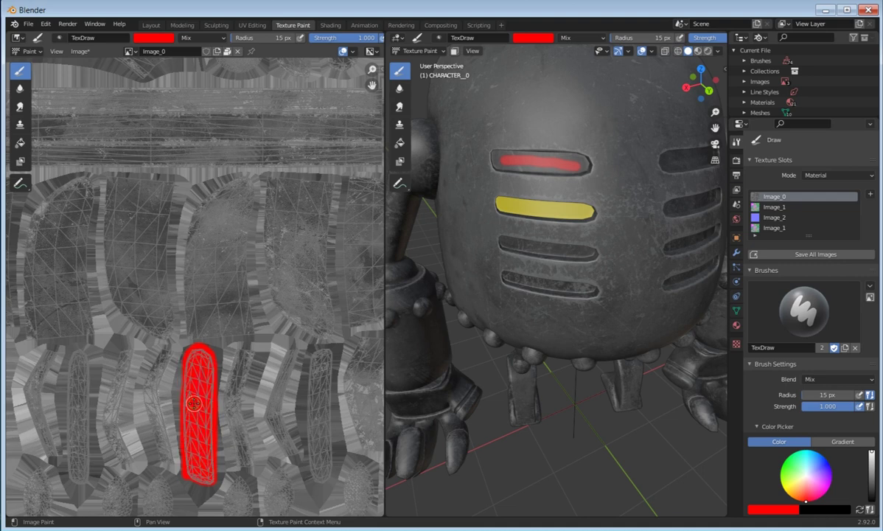
mouse_move(179, 386)
left_mouse_down()
mouse_move(171, 398)
mouse_move(194, 407)
left_mouse_up()
left_click_drag(227, 346, 229, 363)
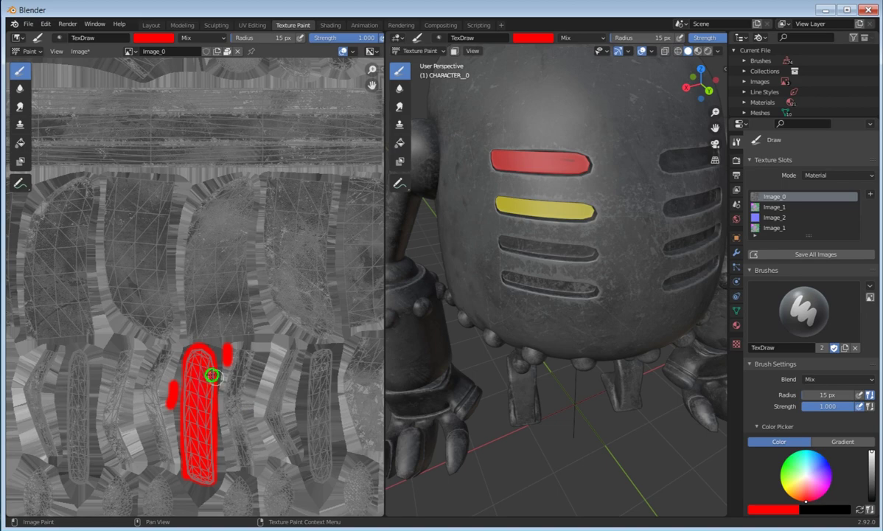
left_click_drag(213, 375, 206, 367)
scroll(239, 244, "down", 5)
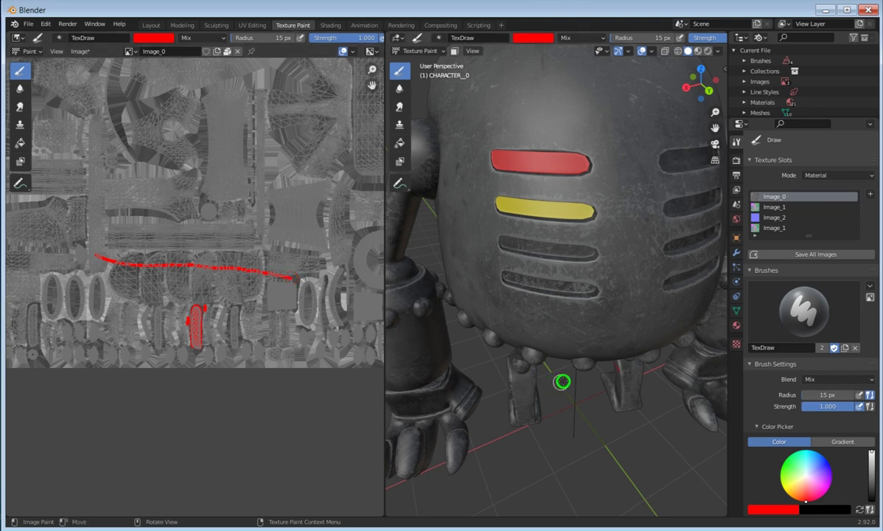
Step: Zoom out and orbit around the robot to check its red and yellow vents, ending at the front
scroll(568, 351, "down", 5)
middle_click_drag(536, 388, 687, 384)
scroll(560, 333, "up", 3)
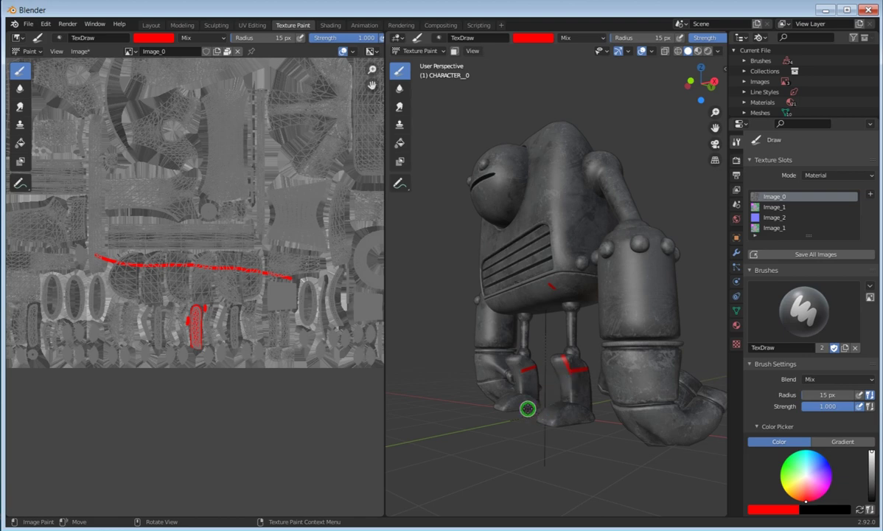
middle_click_drag(576, 239, 437, 286)
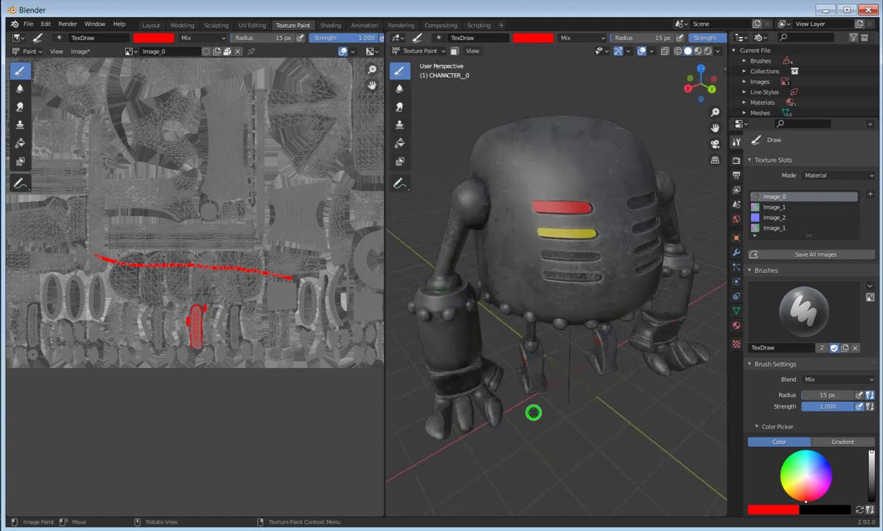
Step: Export the robot as glTF 2.0, overwriting the existing BigBot.glb
left_click(33, 23)
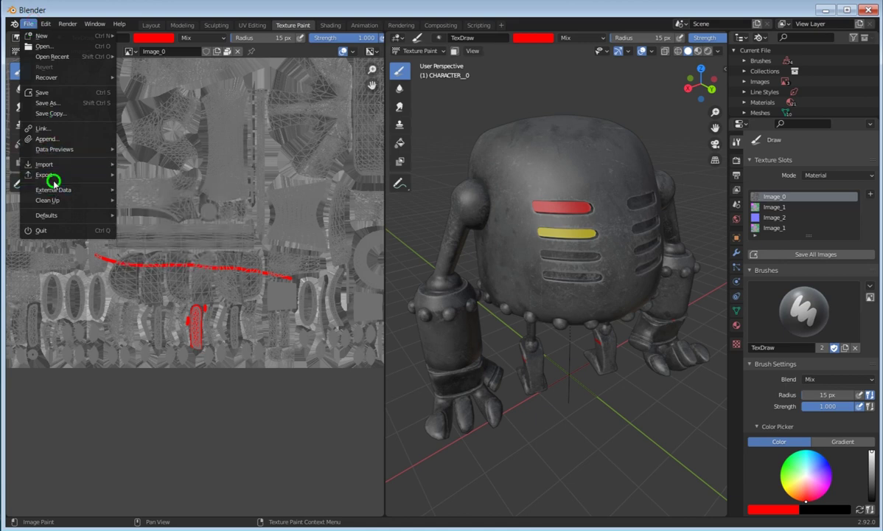
mouse_move(101, 175)
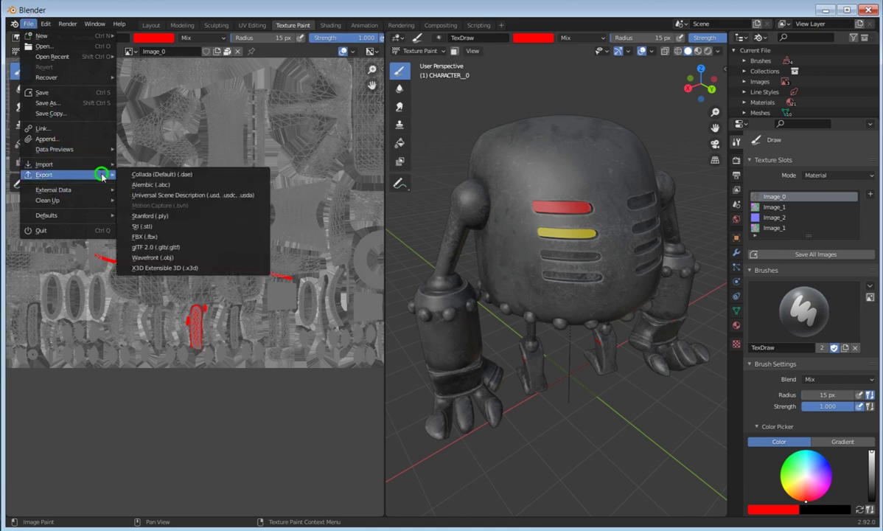
left_click(166, 248)
left_click(375, 199)
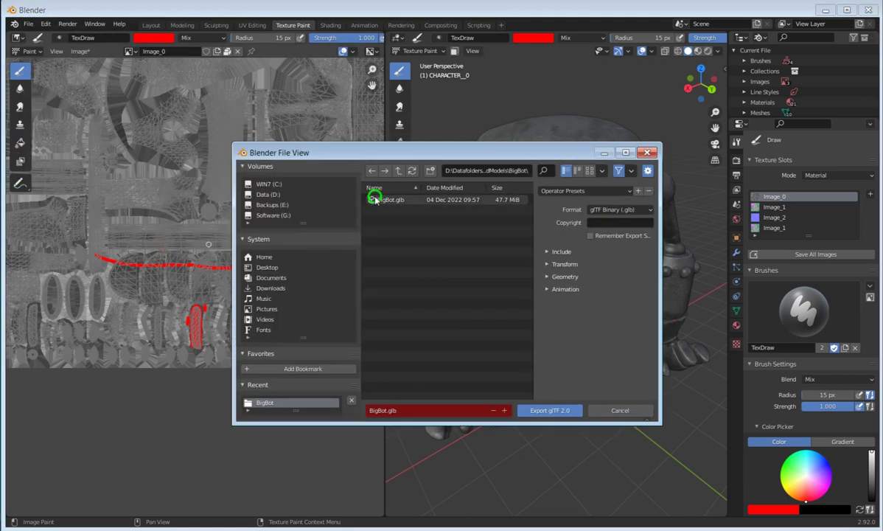
left_click(550, 410)
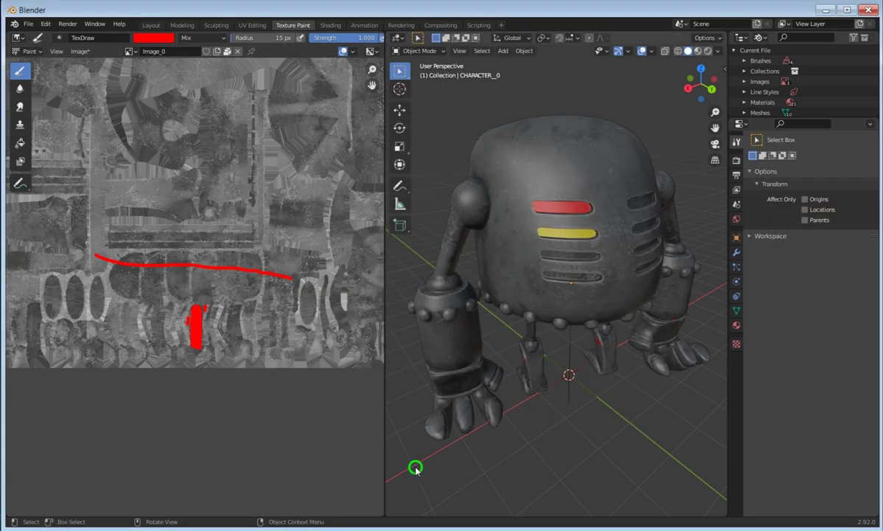
Step: In BluffTitler, reload the updated BigBot model and play then stop its animation
key("alt+Tab")
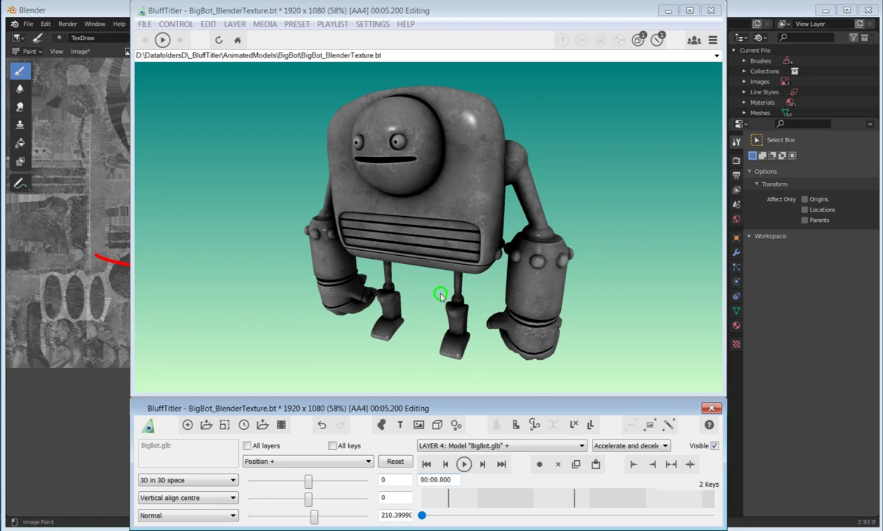
left_click(218, 40)
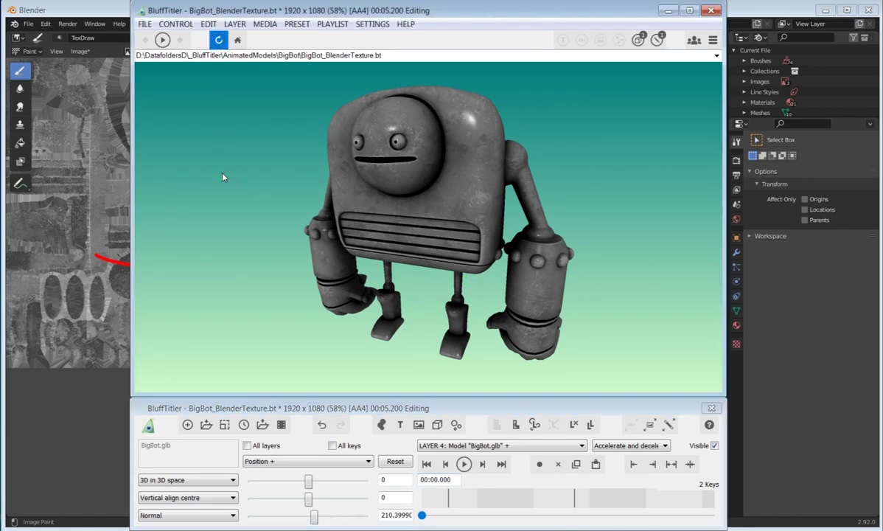
left_click(463, 463)
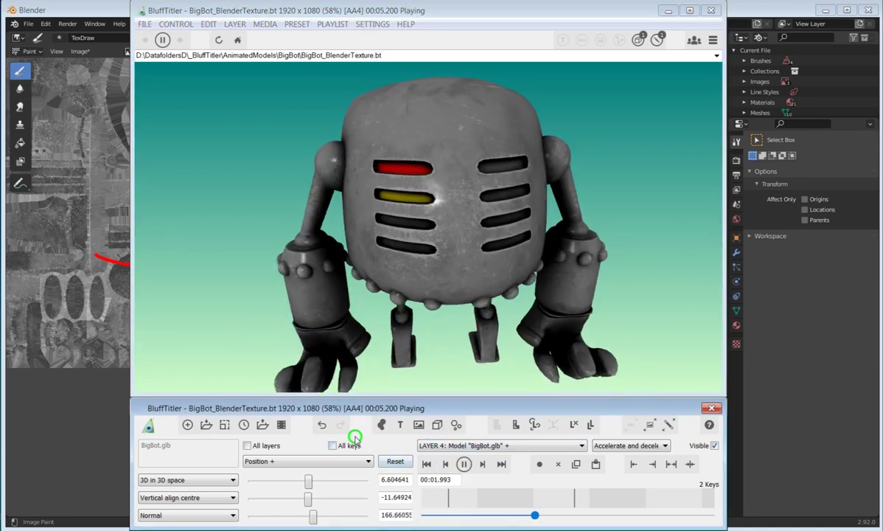
key("space")
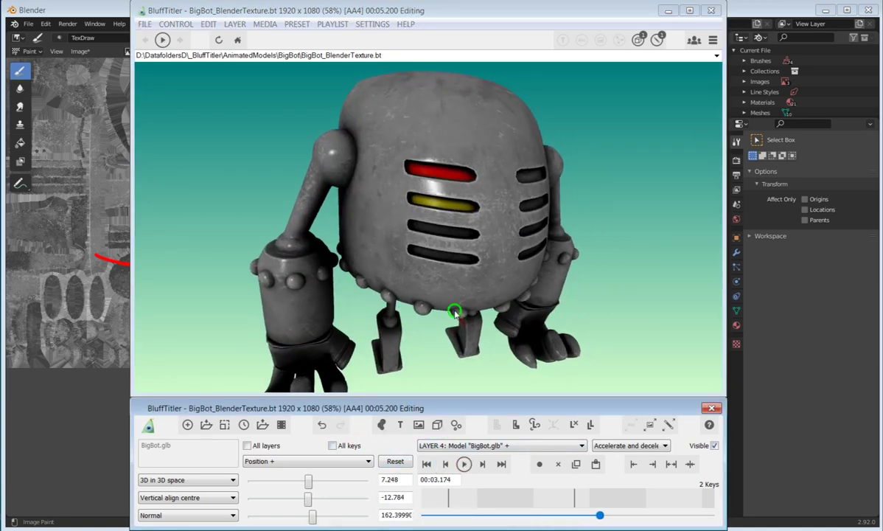
Step: Zoom in and shift the robot to frame a close-up of its vents
left_click(417, 181)
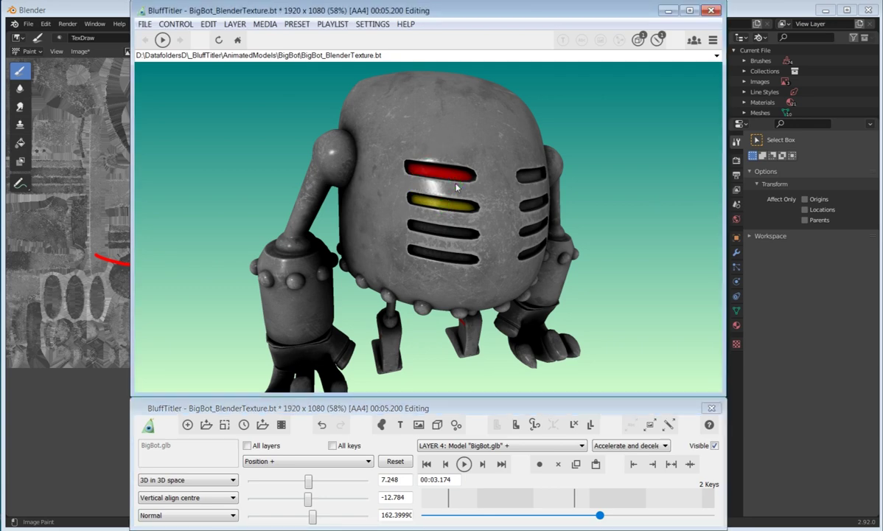
scroll(438, 193, "up", 6)
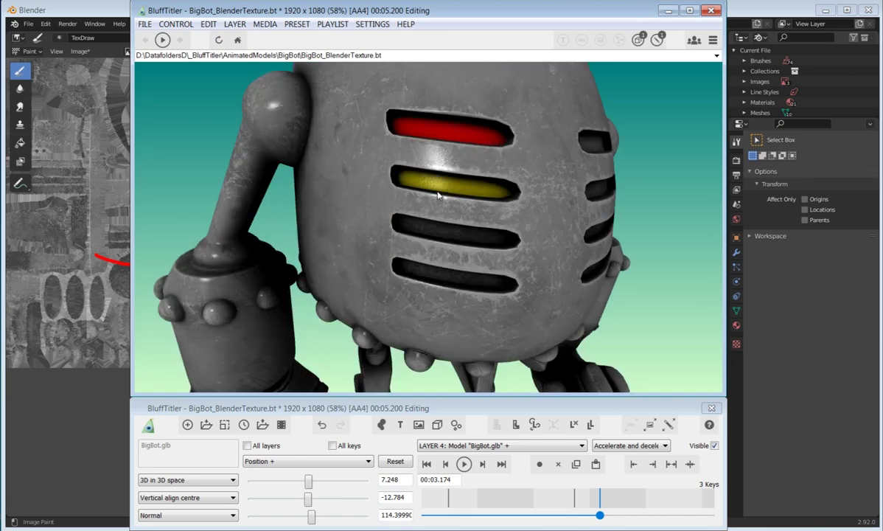
left_click_drag(438, 193, 519, 206)
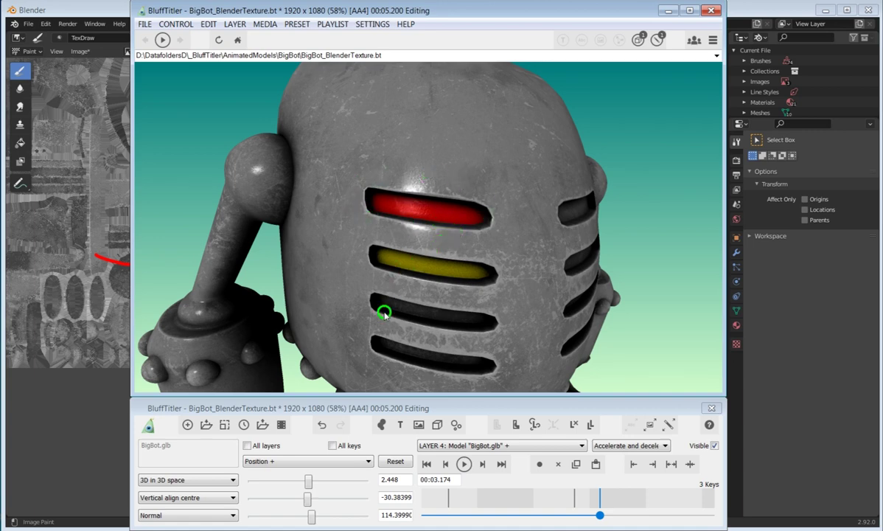
Step: Set FX Ambient occlusion factor to 1.5 on all keys and delete the close-up key at 00:03.174
left_click(308, 461)
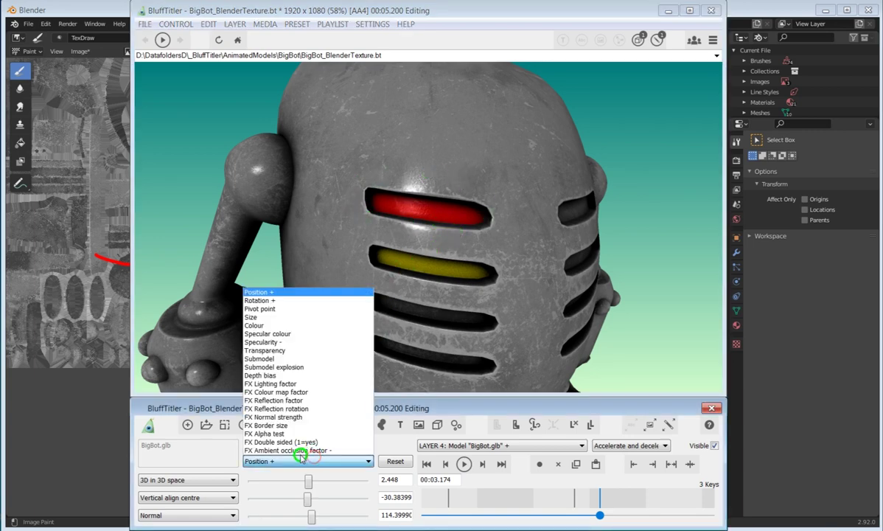
left_click(300, 450)
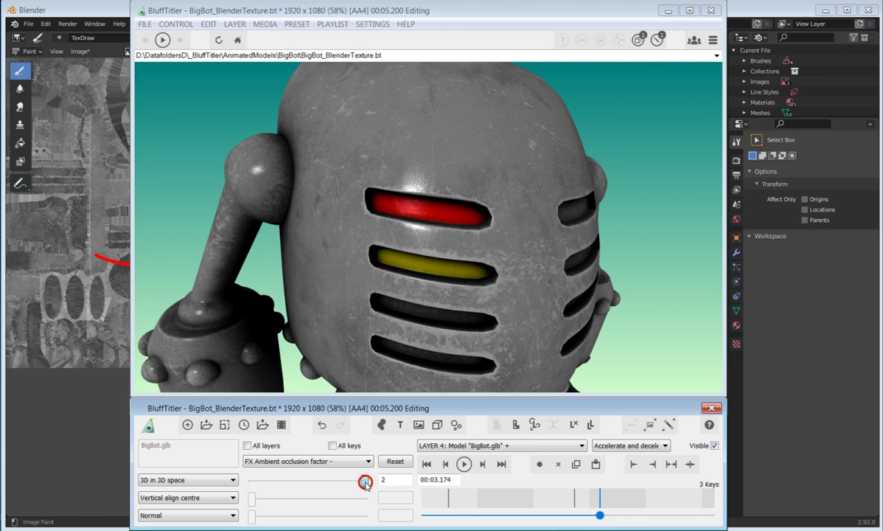
mouse_move(365, 482)
left_mouse_down()
mouse_move(275, 479)
mouse_move(380, 487)
left_mouse_up()
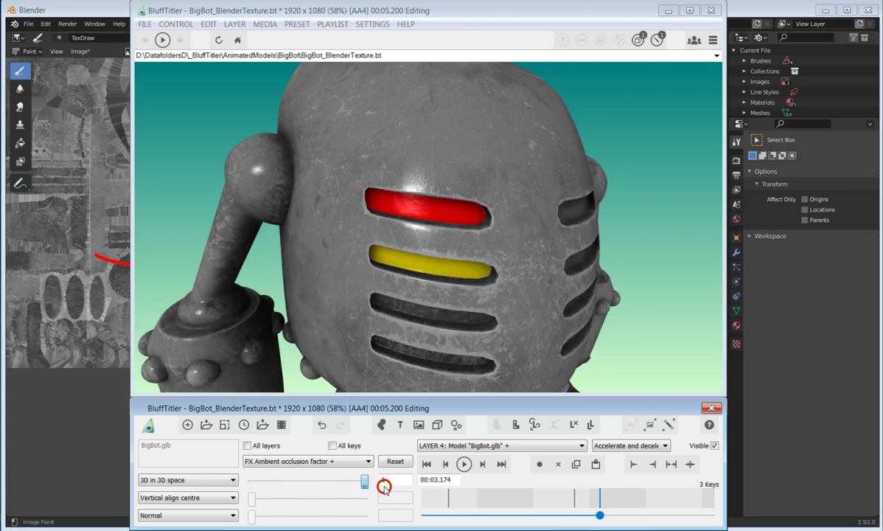
left_click(333, 445)
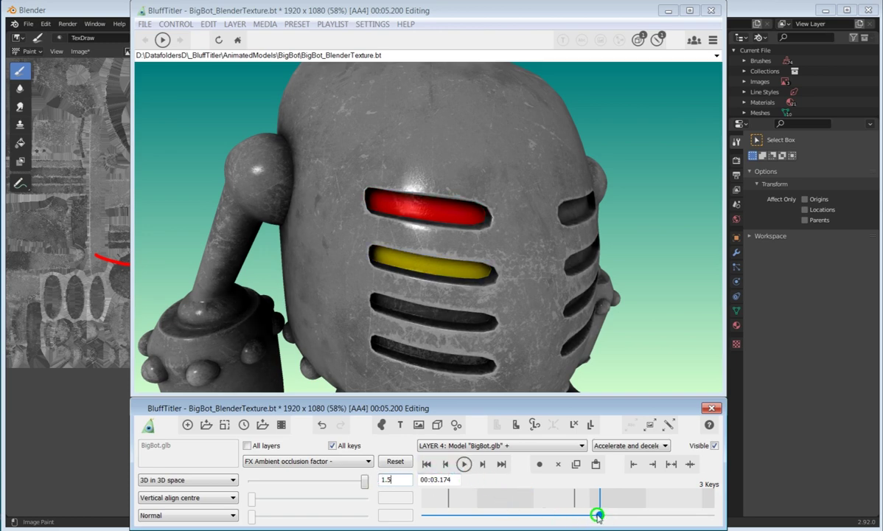
mouse_move(598, 516)
left_mouse_down()
mouse_move(505, 515)
mouse_move(614, 518)
mouse_move(600, 514)
left_mouse_up()
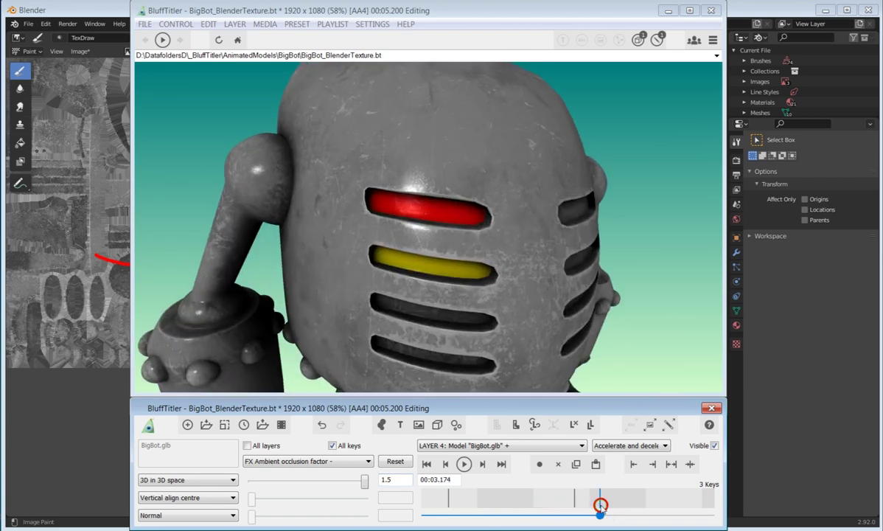
left_click(558, 464)
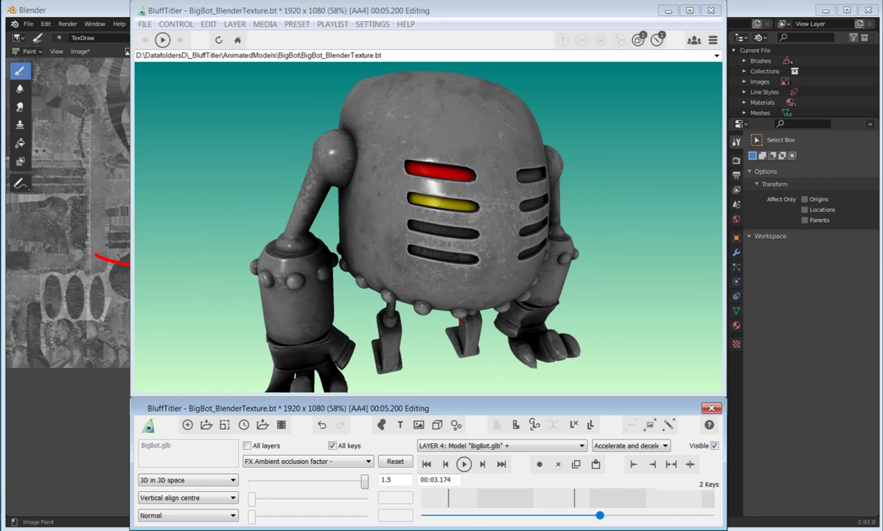
Step: Back in Blender's Sculpting workspace, smooth out the robot's upper vent groove with the Smooth brush
key("alt+Tab")
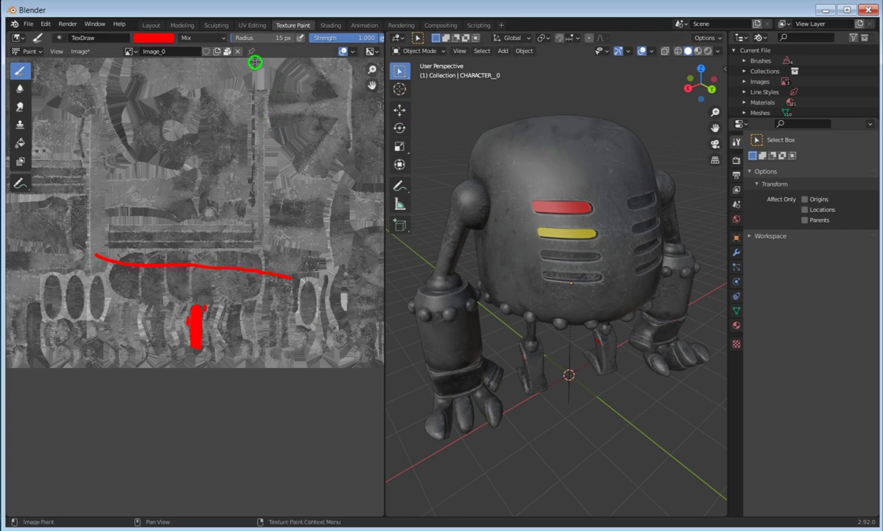
left_click(218, 26)
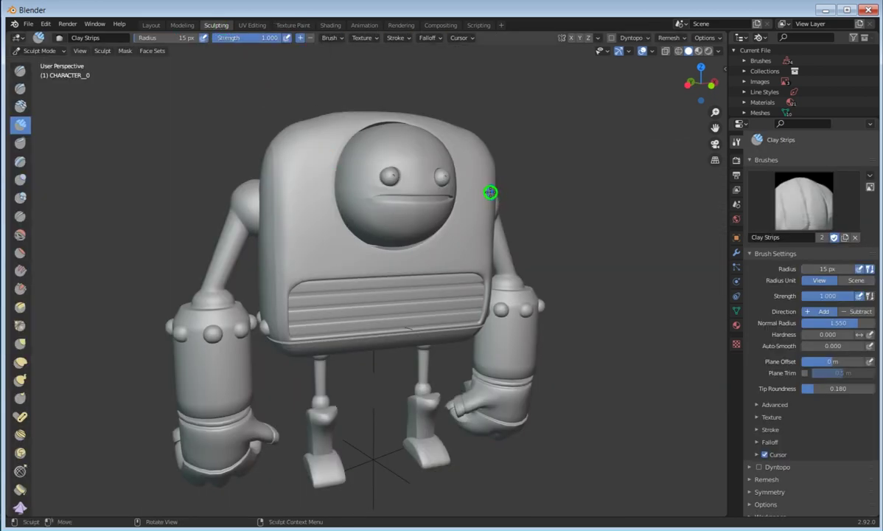
middle_click_drag(471, 187, 277, 203)
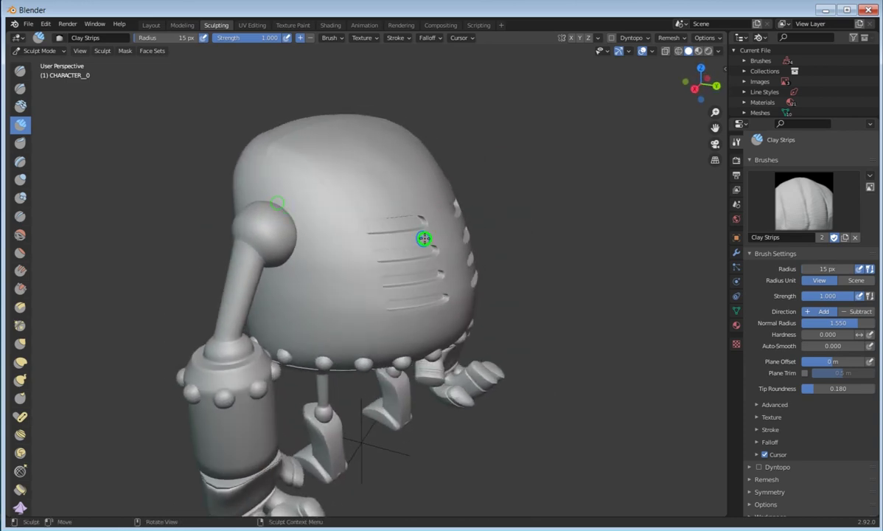
scroll(444, 213, "up", 3)
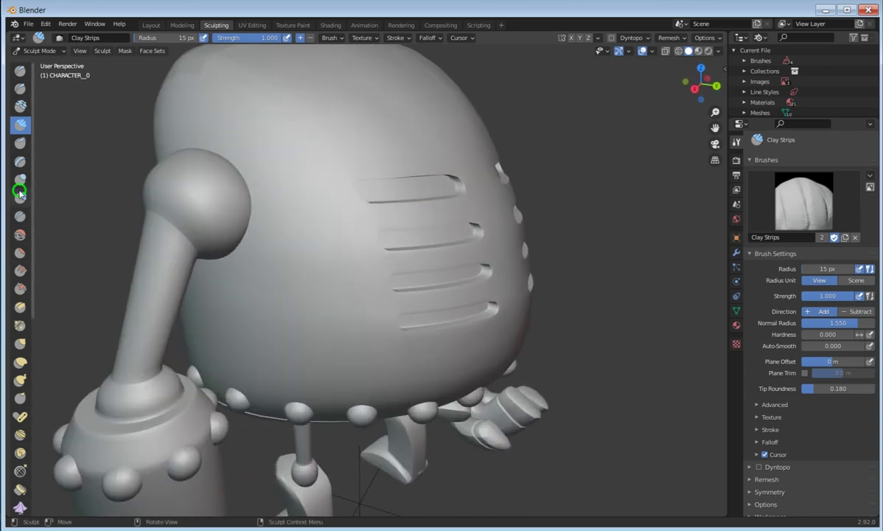
left_click(19, 234)
mouse_move(355, 180)
left_mouse_down()
mouse_move(413, 174)
mouse_move(405, 170)
mouse_move(393, 177)
mouse_move(449, 175)
mouse_move(464, 192)
mouse_move(369, 201)
mouse_move(366, 186)
mouse_move(402, 178)
left_mouse_up()
mouse_move(428, 221)
middle_mouse_down()
mouse_move(438, 229)
mouse_move(378, 234)
mouse_move(441, 221)
middle_mouse_up()
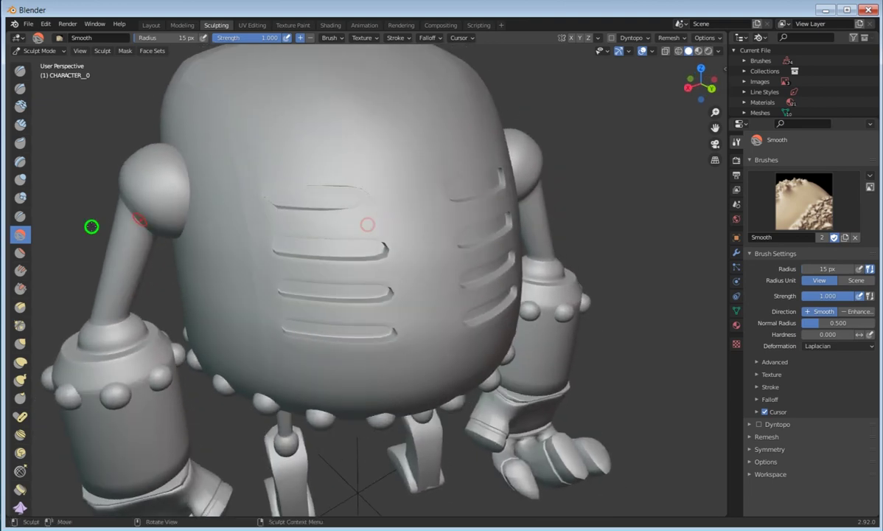
Step: Build up clay on the body and a raised ridge down the head with Clay Strips
left_click(20, 125)
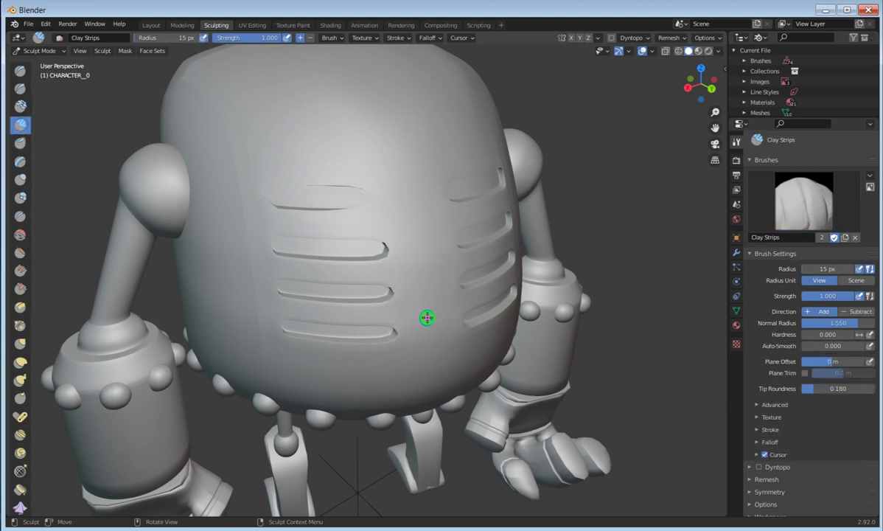
mouse_move(430, 316)
left_mouse_down()
mouse_move(437, 333)
mouse_move(418, 280)
mouse_move(404, 172)
mouse_move(407, 187)
mouse_move(401, 179)
left_mouse_up()
mouse_move(395, 152)
middle_mouse_down()
mouse_move(396, 182)
mouse_move(380, 155)
middle_mouse_up()
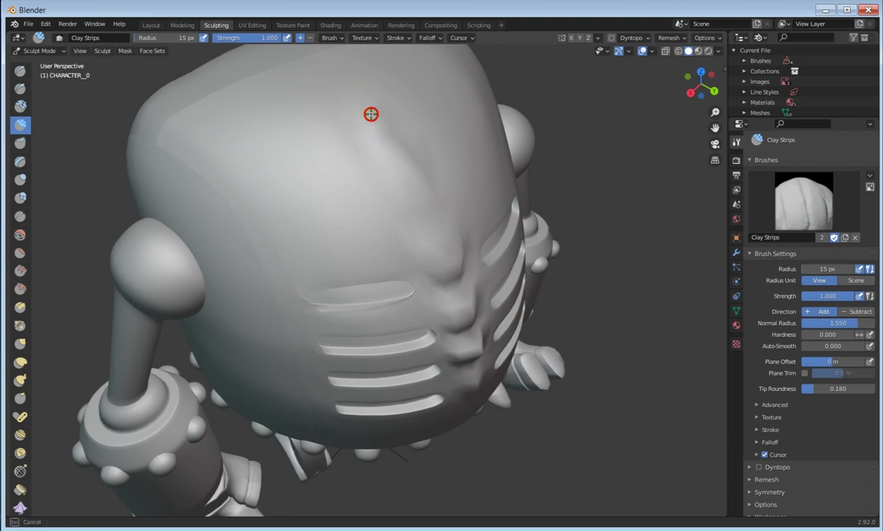
mouse_move(414, 155)
left_mouse_down()
mouse_move(376, 106)
mouse_move(383, 178)
mouse_move(404, 178)
mouse_move(377, 135)
mouse_move(403, 159)
mouse_move(384, 146)
mouse_move(415, 205)
left_mouse_up()
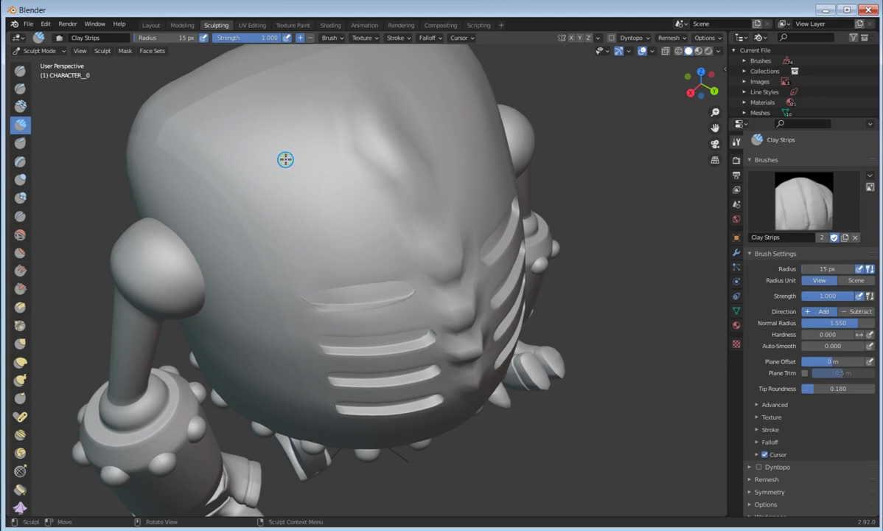
Step: Re-export the sculpted robot as glTF 2.0 over BigBot.glb
left_click(28, 23)
mouse_move(42, 174)
left_click(178, 248)
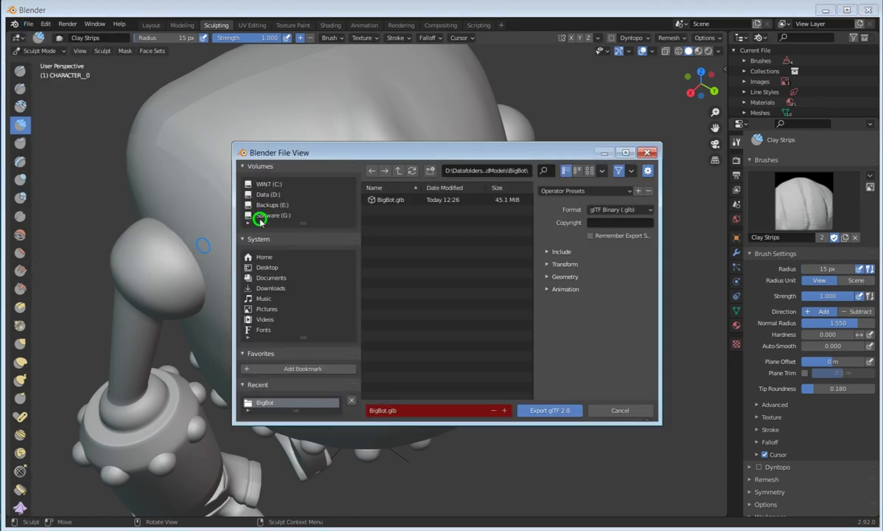
left_click(388, 199)
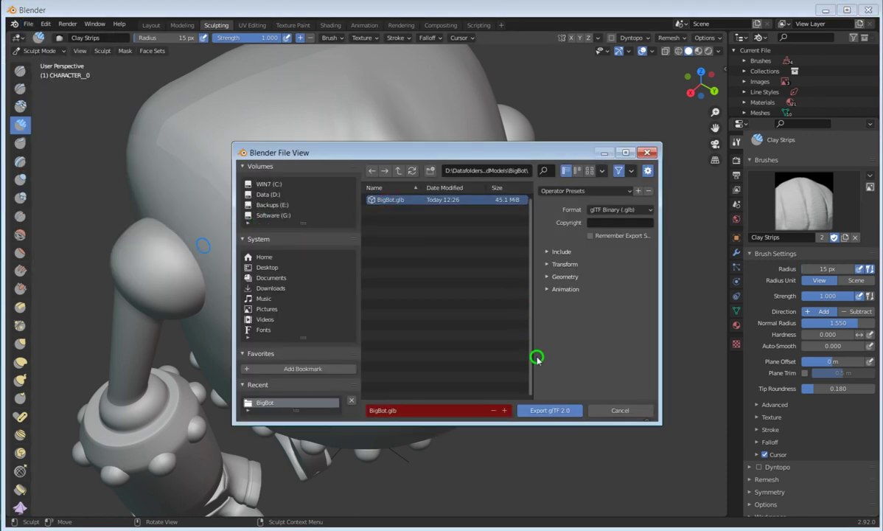
left_click(558, 414)
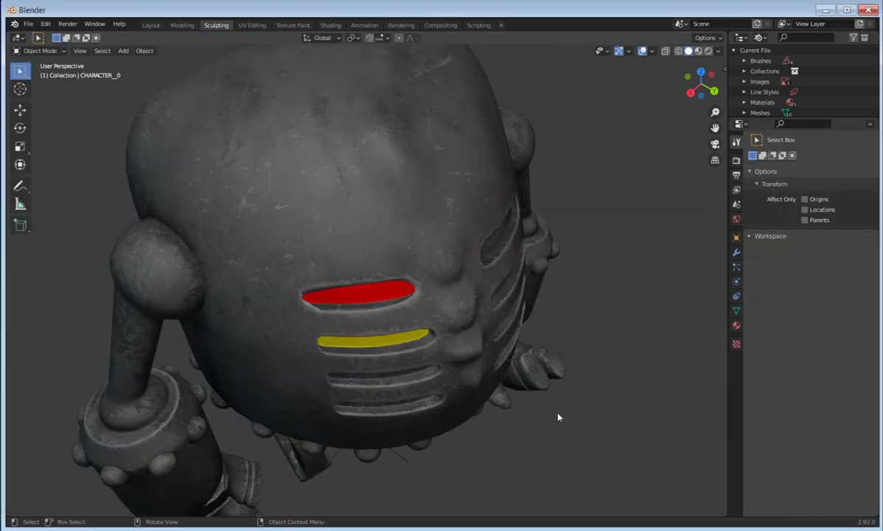
left_click(509, 426)
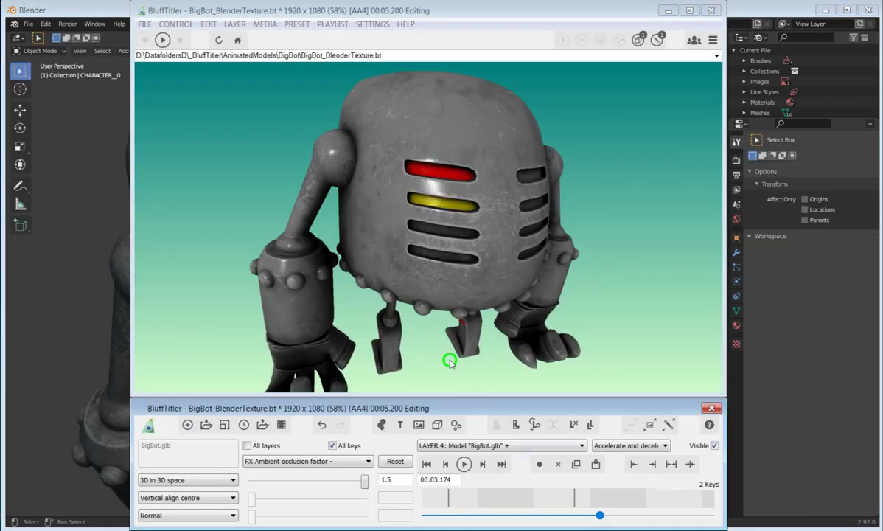
Step: Reload BigBot, play and stop the preview, then drag the robot closer, sideways and down
left_click(220, 40)
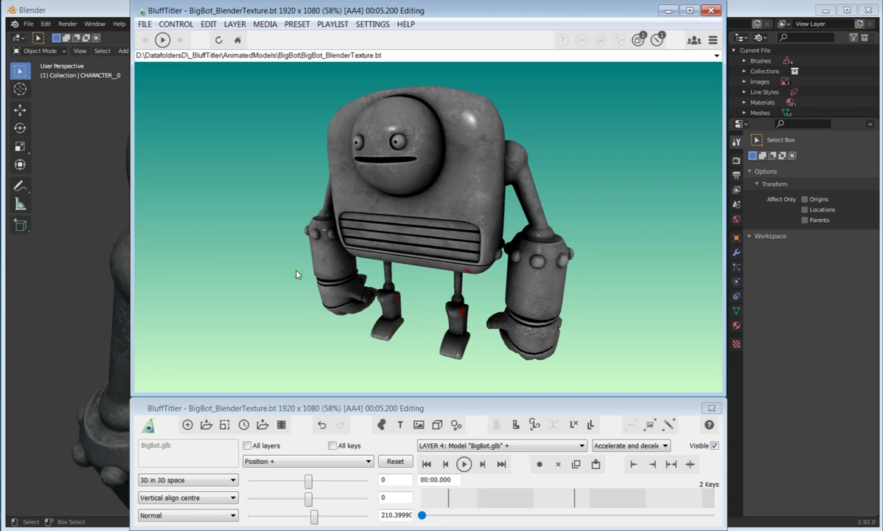
key("space")
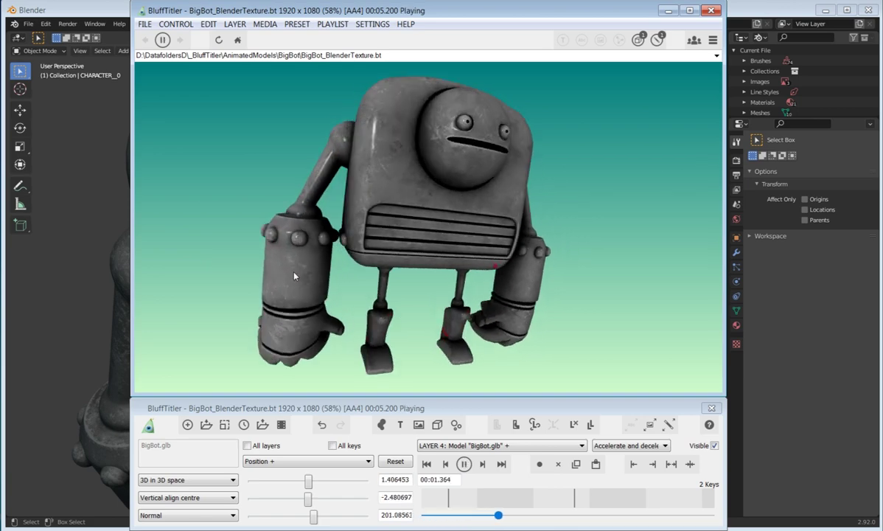
key("space")
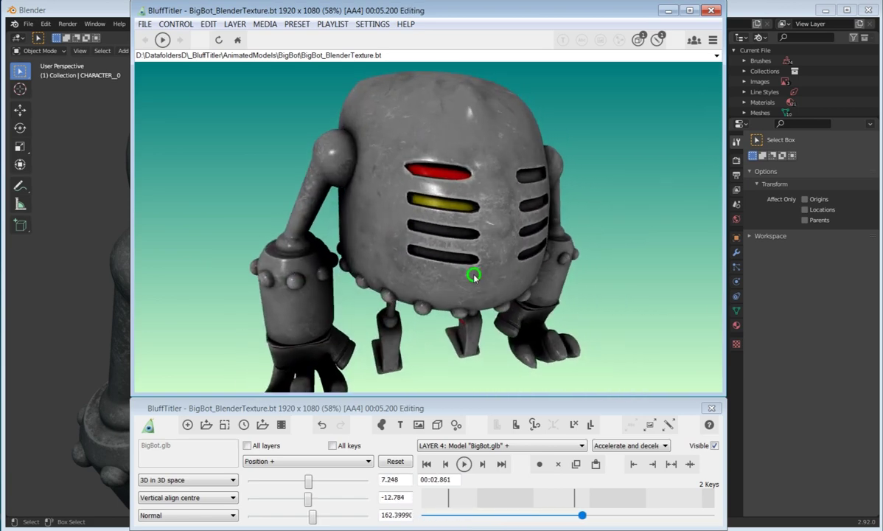
right_click_drag(489, 185, 490, 189)
left_click_drag(544, 195, 535, 252)
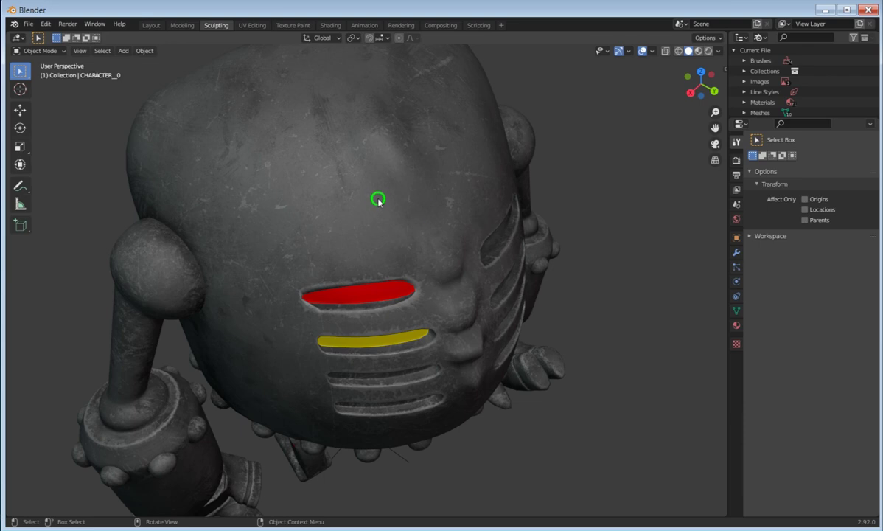
Step: In the Modeling workspace, box-select a patch of upper-body vertices and move it outward
left_click(187, 26)
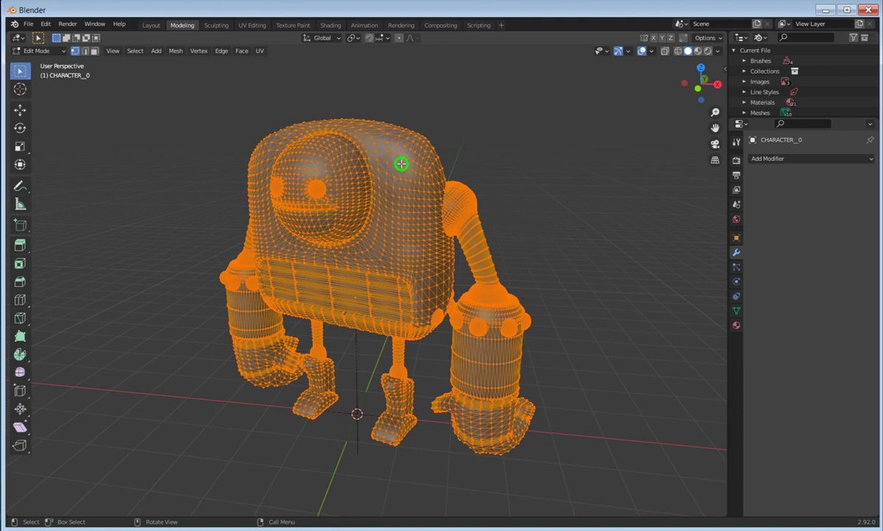
left_click(520, 185)
left_click_drag(387, 155, 426, 221)
key("g")
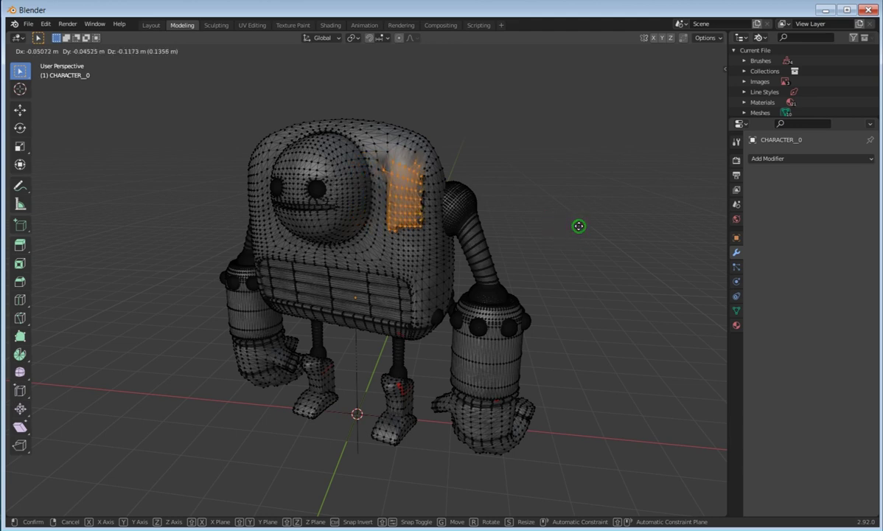
left_click(579, 225)
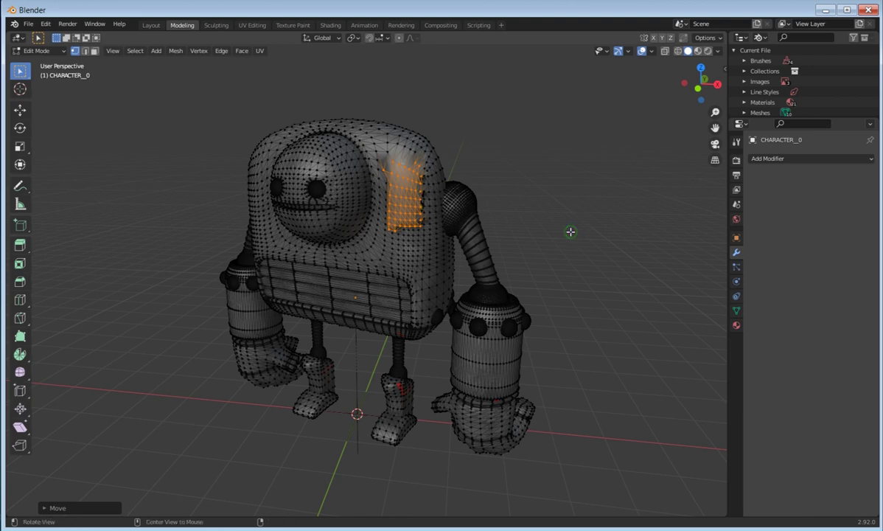
Step: Select a small group of vertices on the head and move them
middle_click_drag(570, 233, 424, 255)
left_click(353, 196)
key("g")
left_click(383, 186)
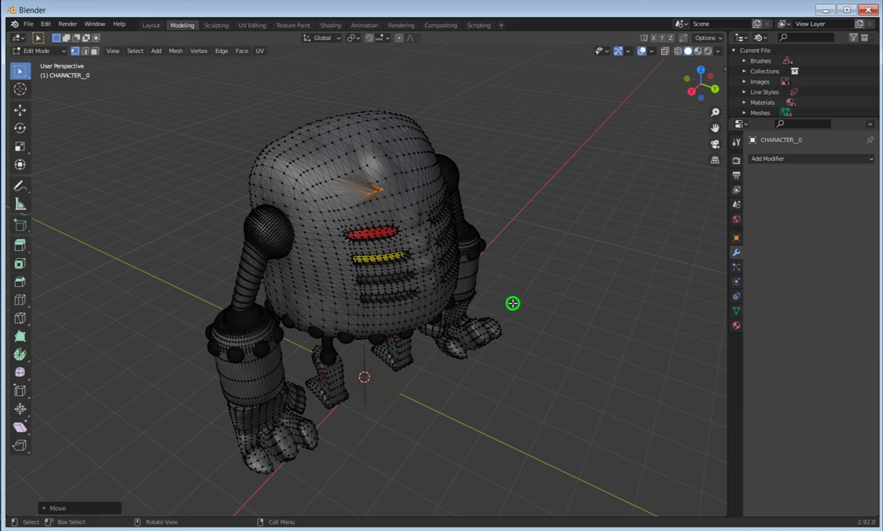
Step: Export the vertex-edited robot as glTF 2.0, keeping BigBot.glb as the file name
left_click(30, 25)
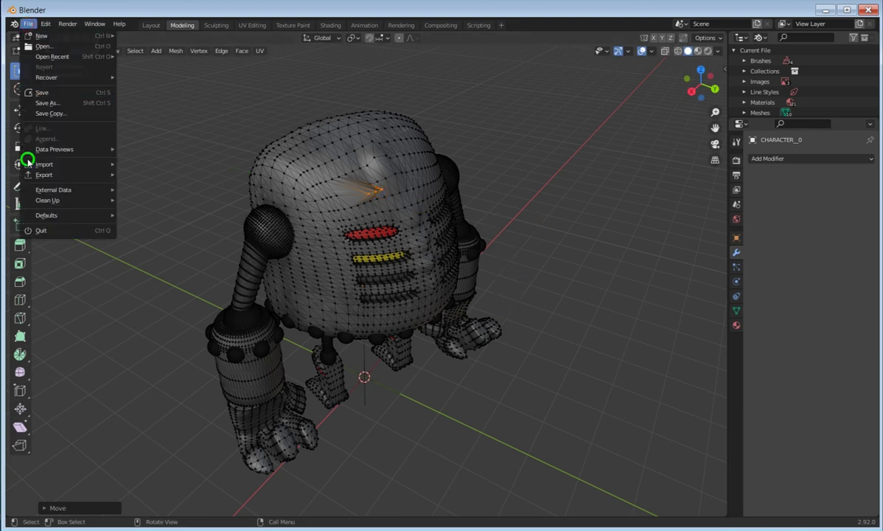
left_click(48, 175)
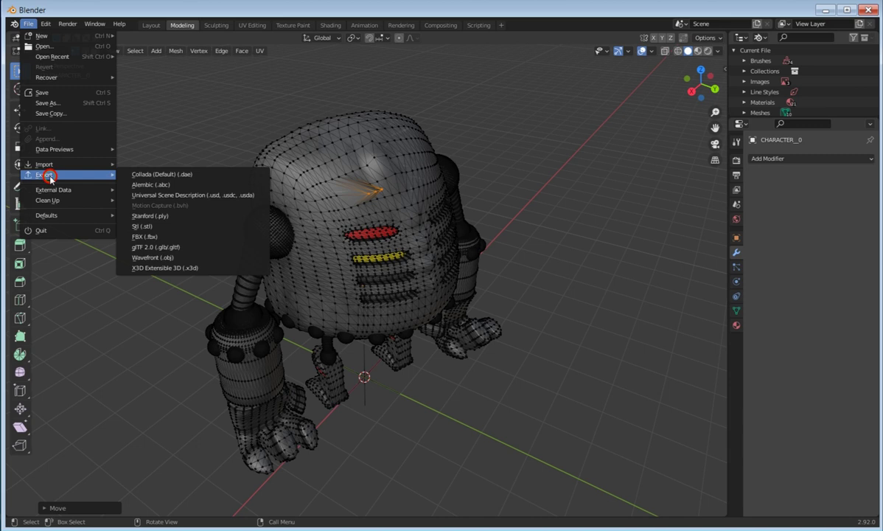
left_click(157, 247)
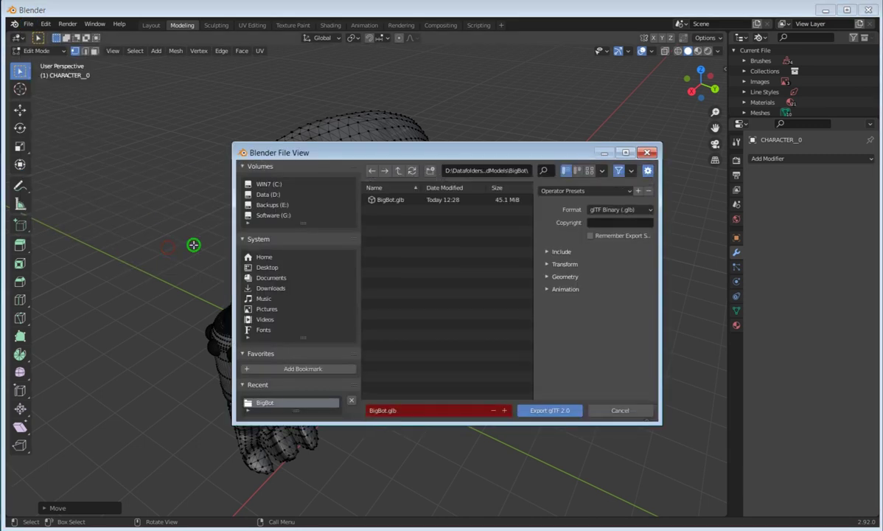
left_click(395, 411)
left_click(543, 413)
left_click(544, 411)
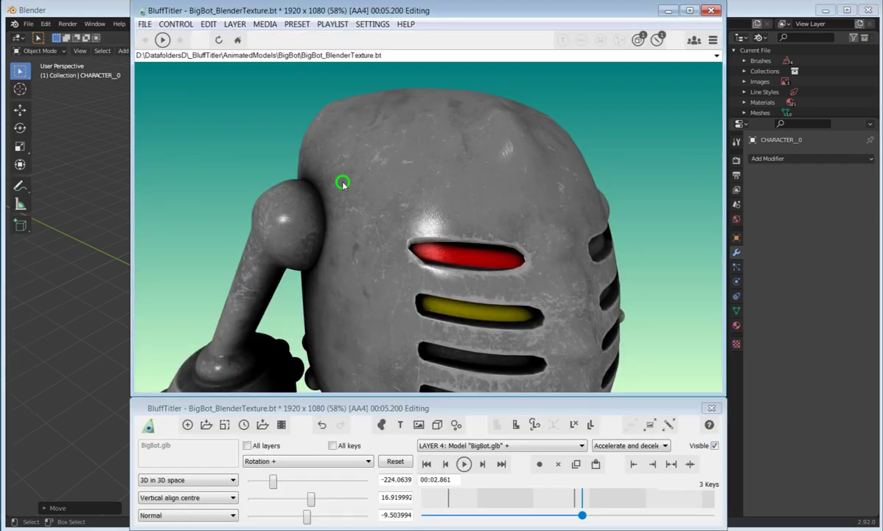
Step: Reload BigBot.glb in BluffTitler to preview the reshaped robot, then return to Blender
left_click(219, 42)
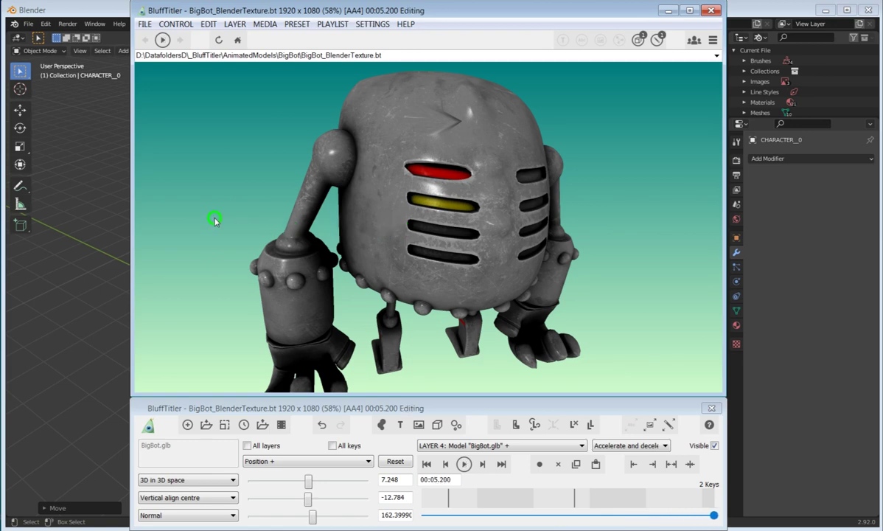
left_click(73, 184)
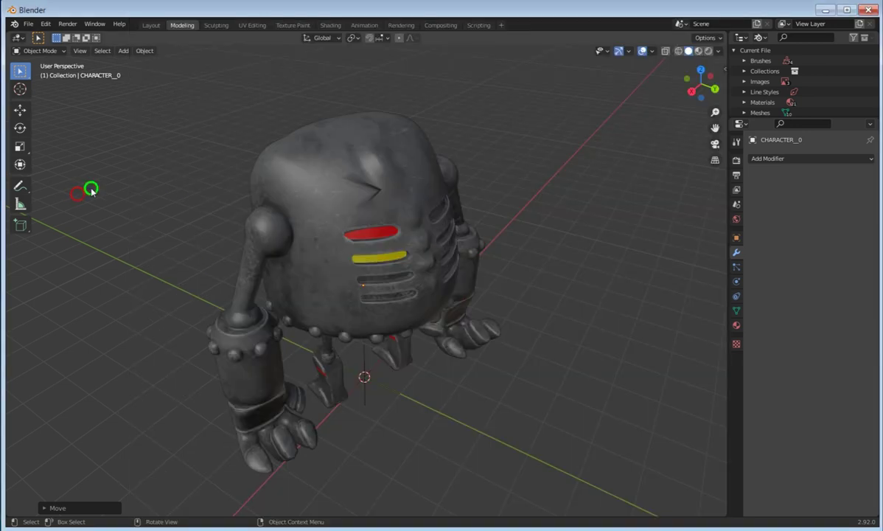
Step: Switch to the Layout workspace and orbit the viewport to face the robot's front
left_click(149, 25)
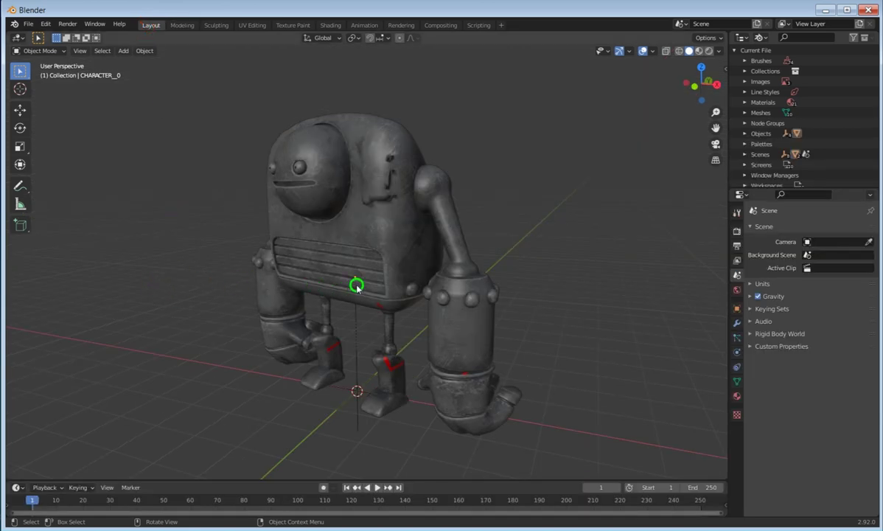
mouse_move(404, 263)
middle_mouse_down()
mouse_move(329, 263)
mouse_move(185, 296)
mouse_move(286, 305)
mouse_move(380, 275)
mouse_move(418, 251)
mouse_move(414, 262)
middle_mouse_up()
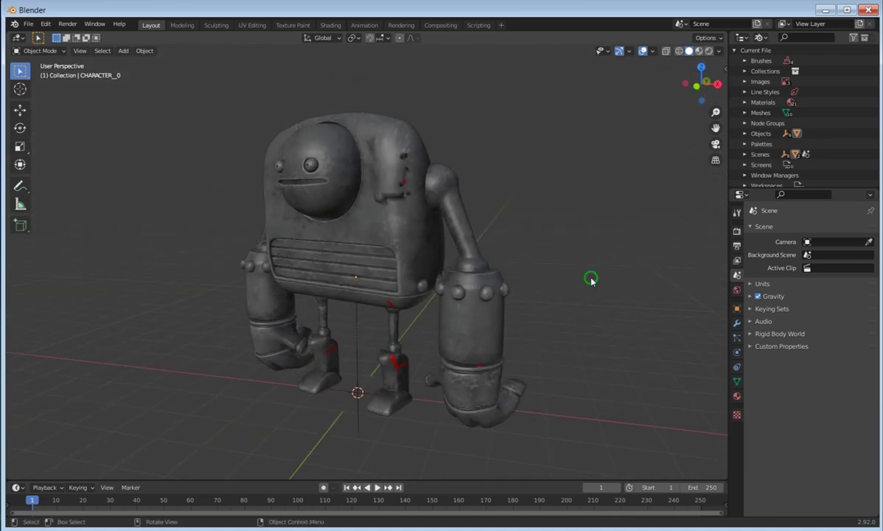